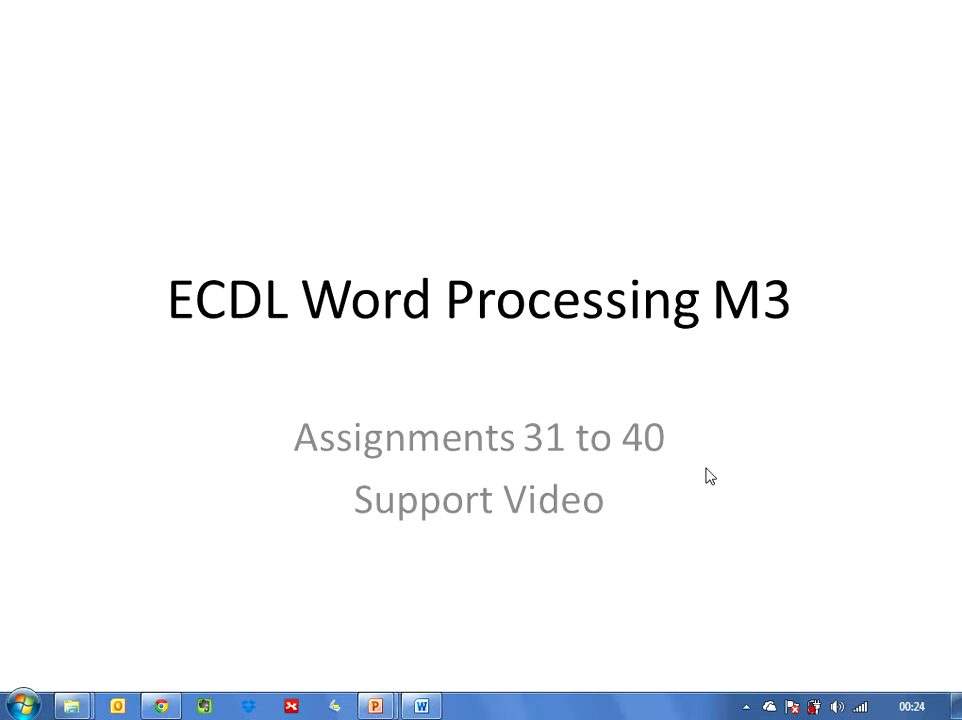
# Switch to Microsoft Word and open Word.doc from the M3 folder on the Desktop
pyautogui.click(427, 710)
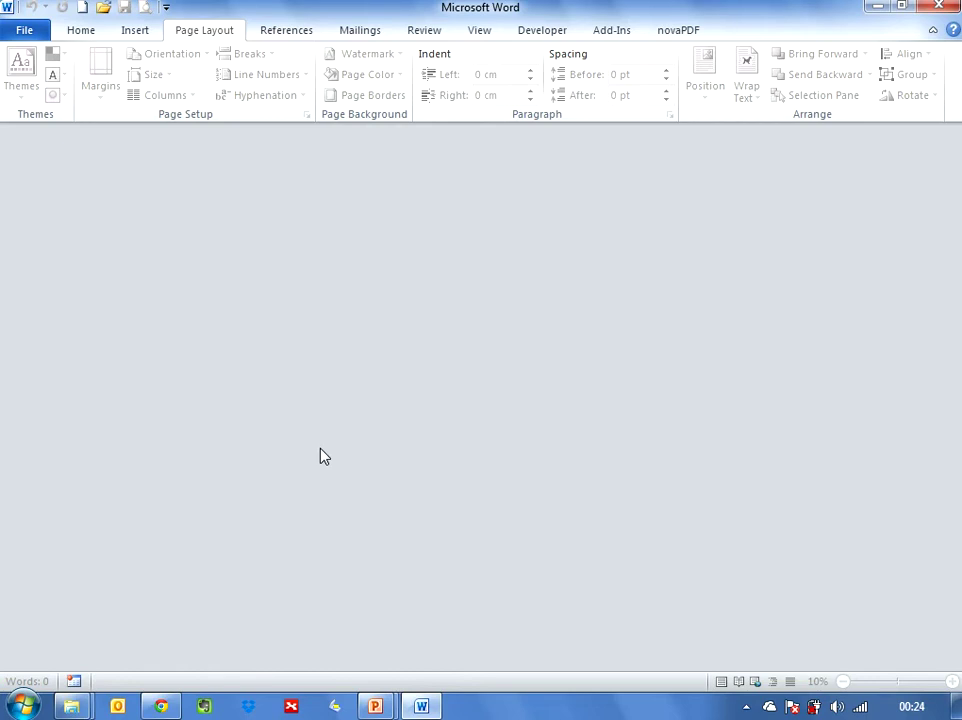
pyautogui.click(25, 31)
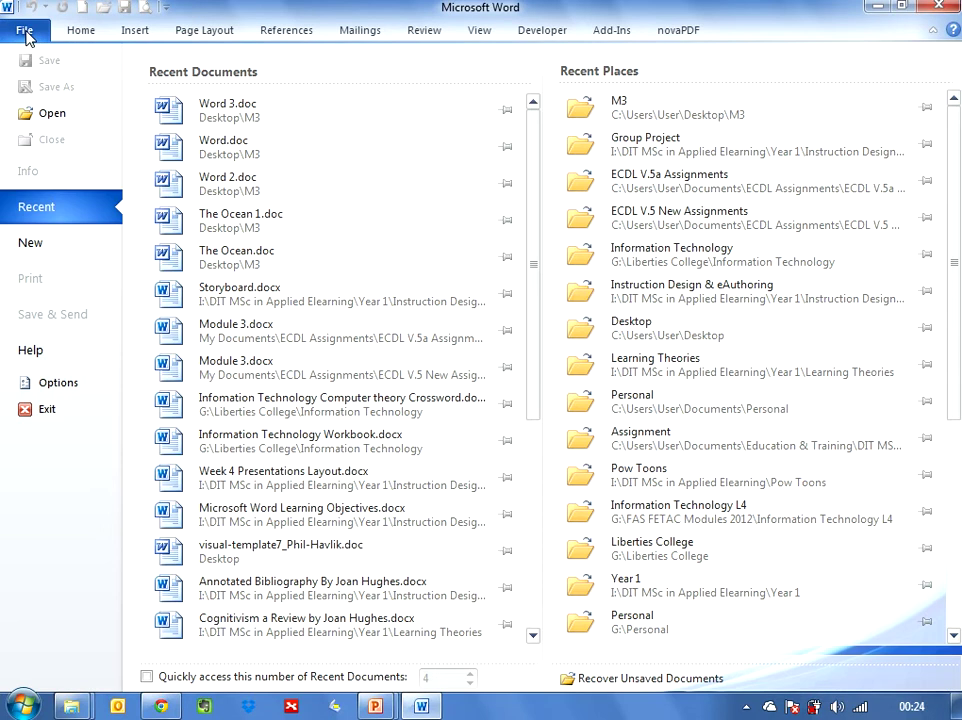
pyautogui.click(46, 114)
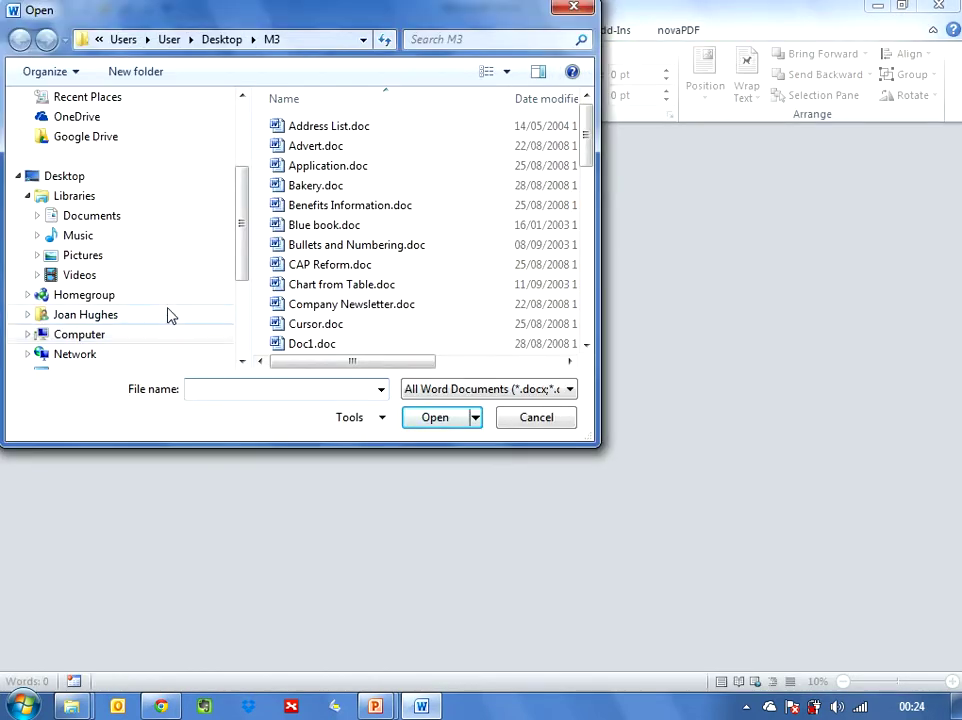
pyautogui.click(64, 178)
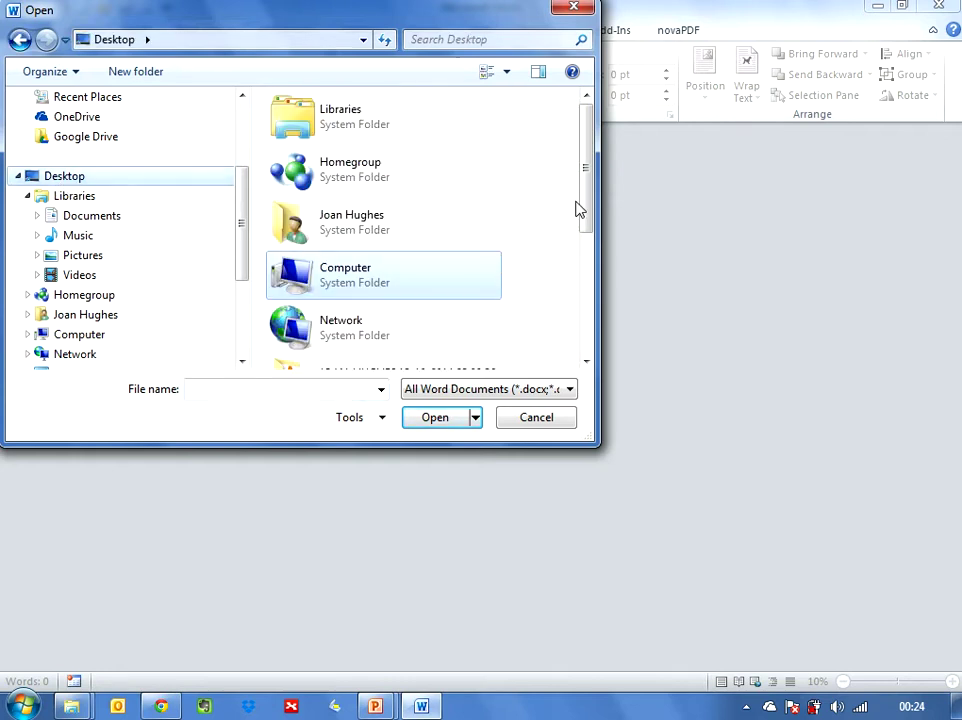
pyautogui.moveTo(585, 198); pyautogui.dragTo(577, 286)
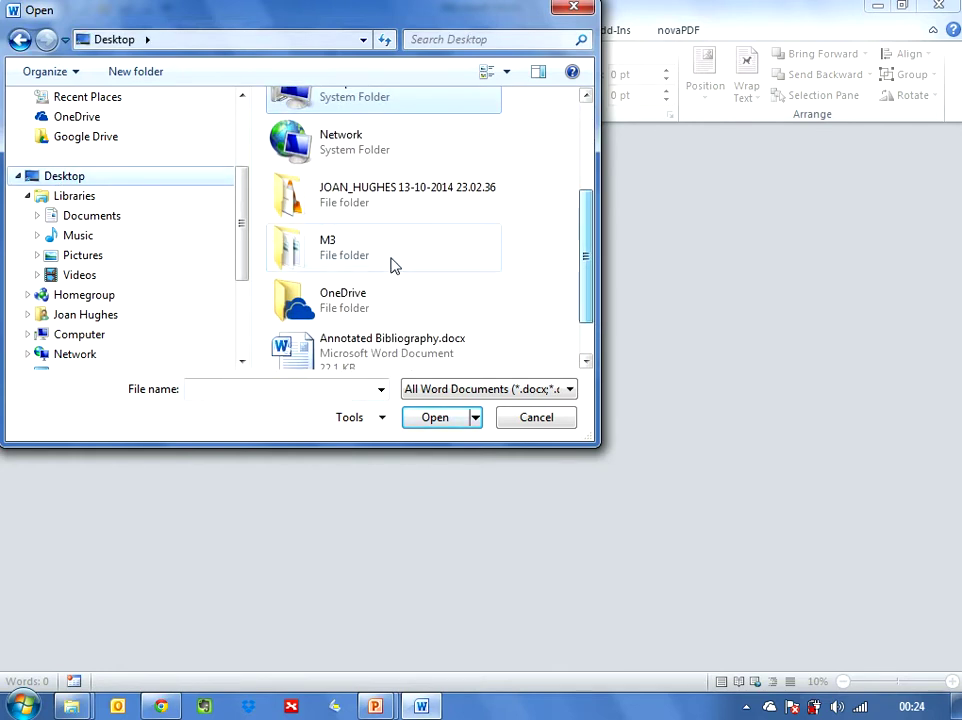
pyautogui.doubleClick(340, 255)
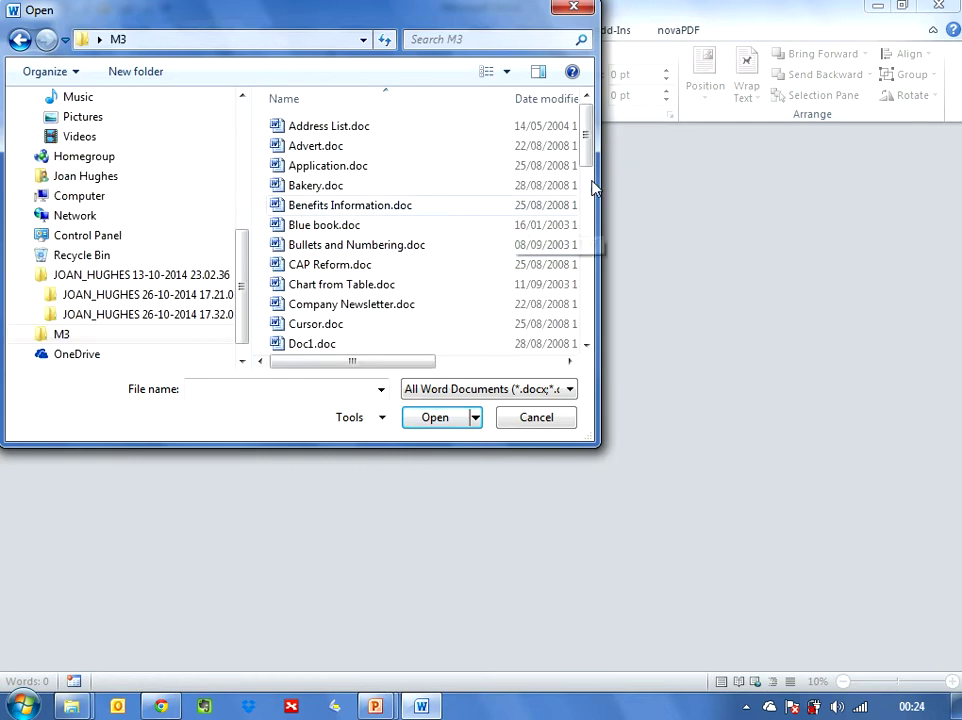
pyautogui.moveTo(591, 160); pyautogui.dragTo(591, 338)
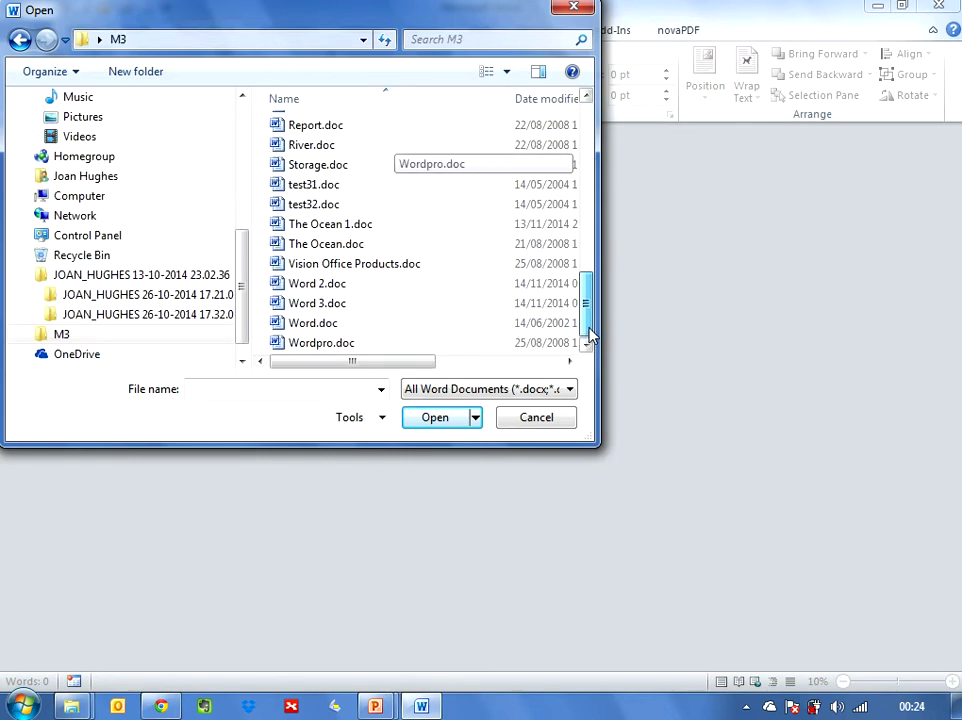
pyautogui.doubleClick(343, 323)
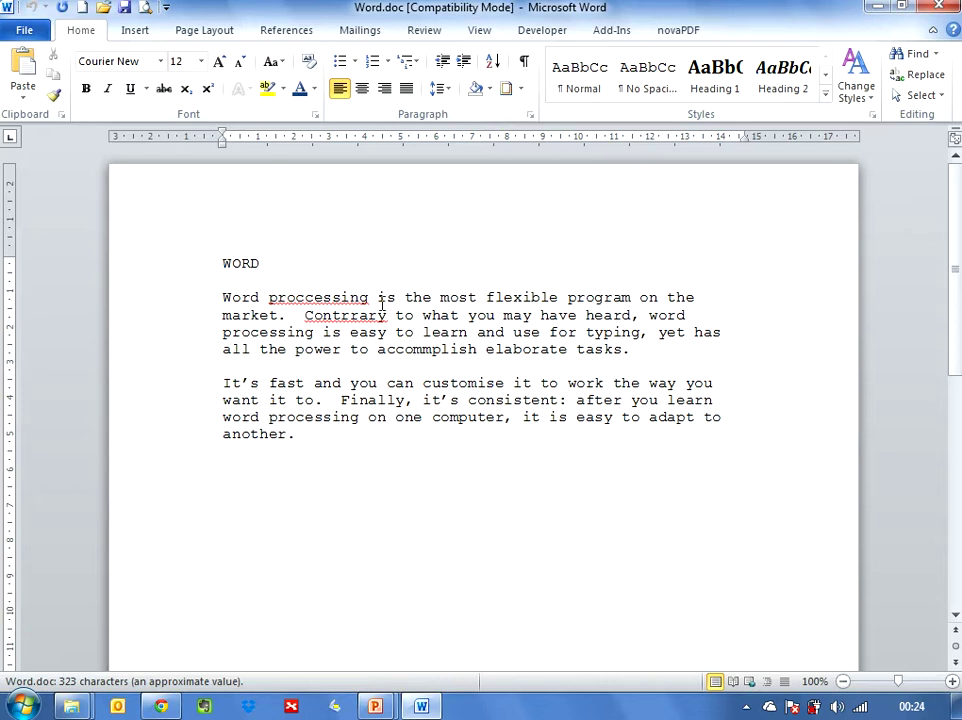
# Save a copy of the document as Word 4 in the M3 folder, in Word 97-2003 format
pyautogui.click(21, 32)
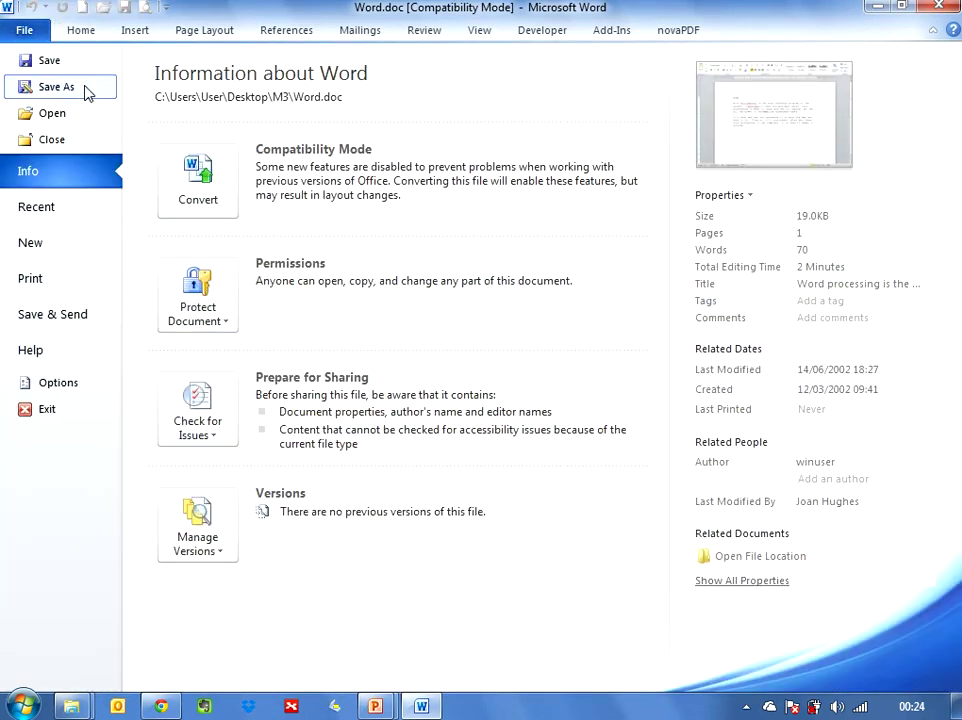
pyautogui.click(56, 87)
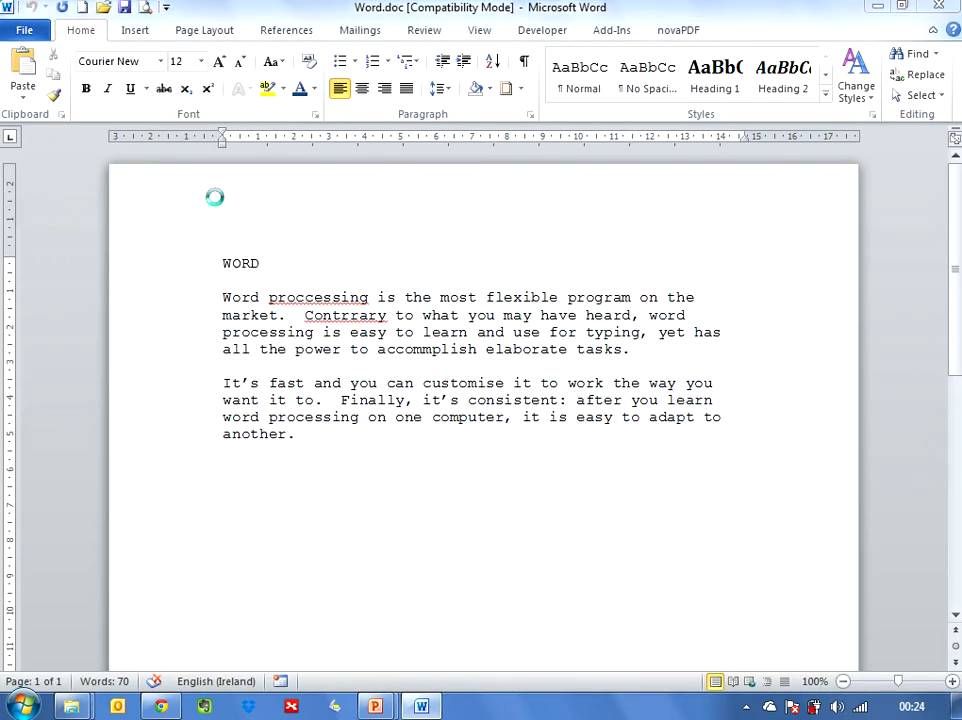
pyautogui.click(212, 318)
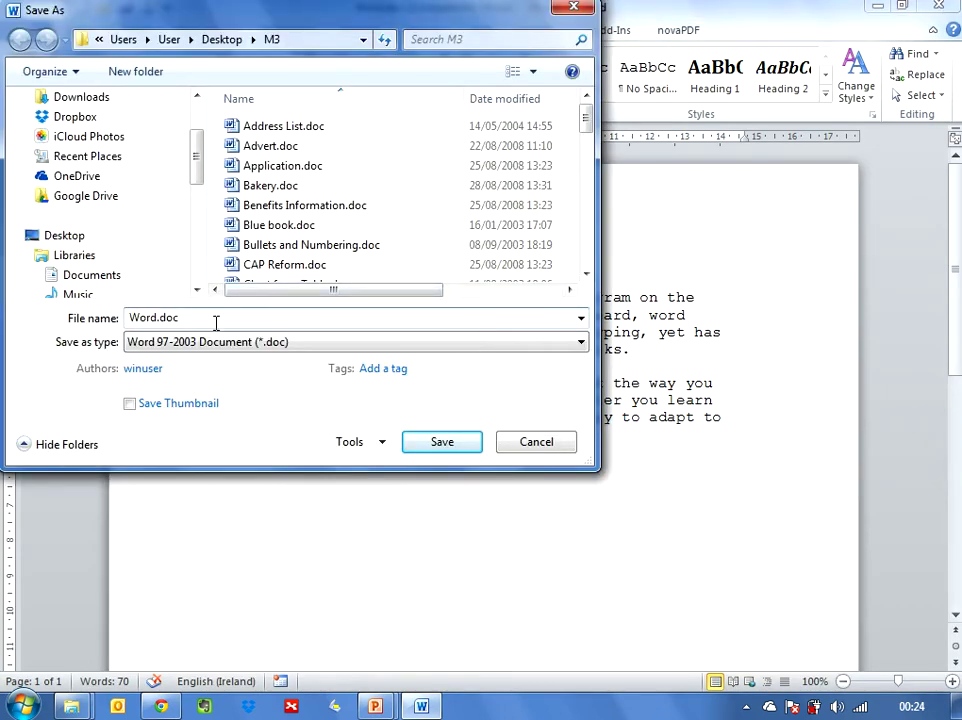
pyautogui.press('BackSpace')
pyautogui.press('BackSpace')
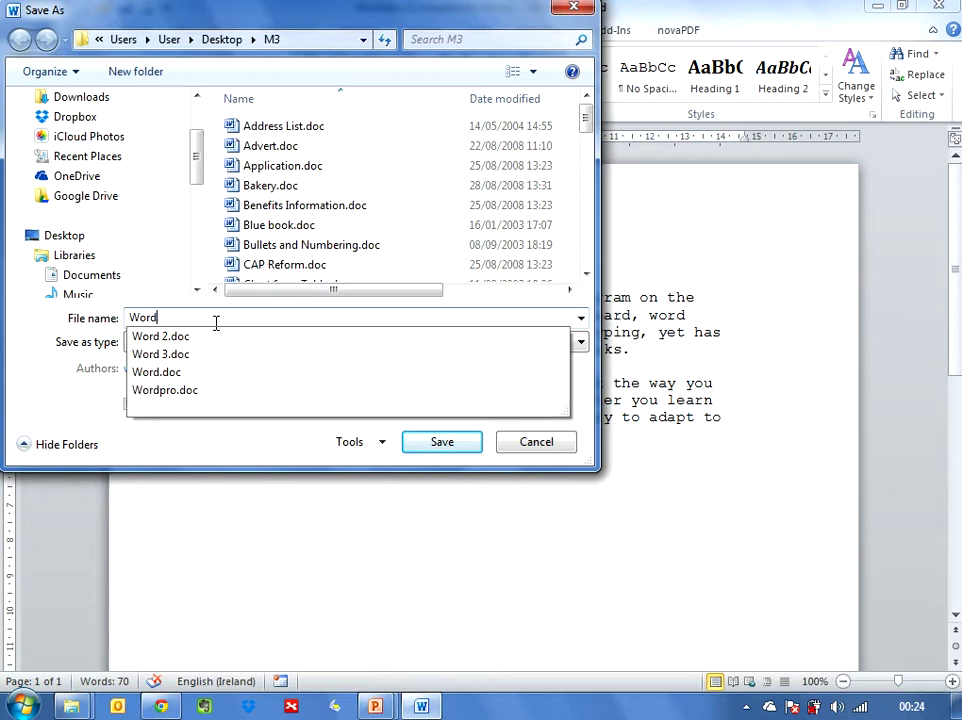
pyautogui.write('4')
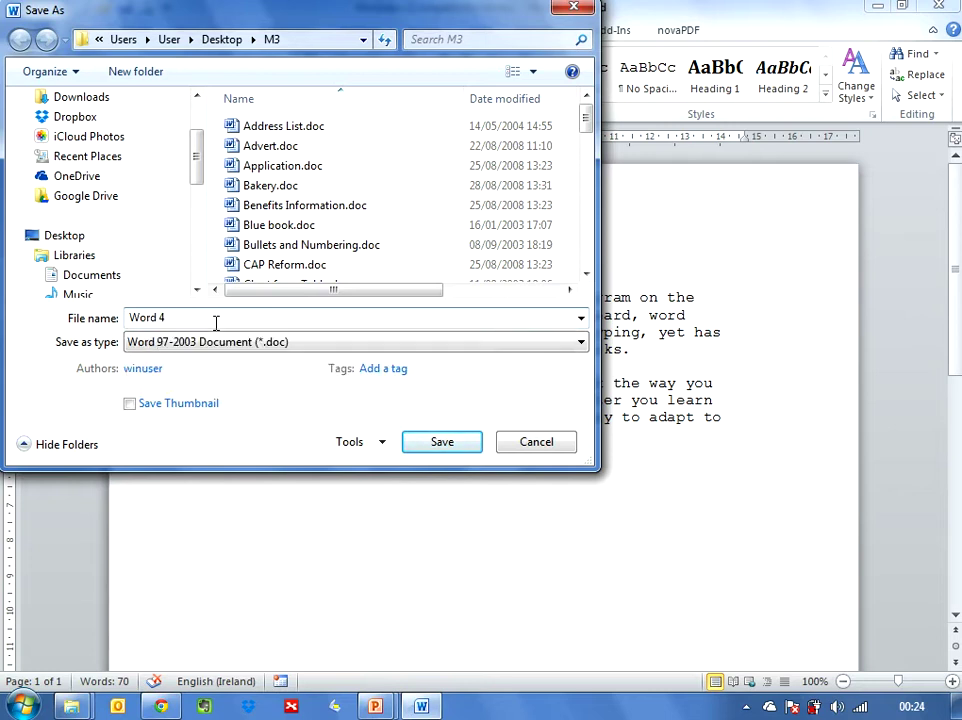
pyautogui.click(425, 442)
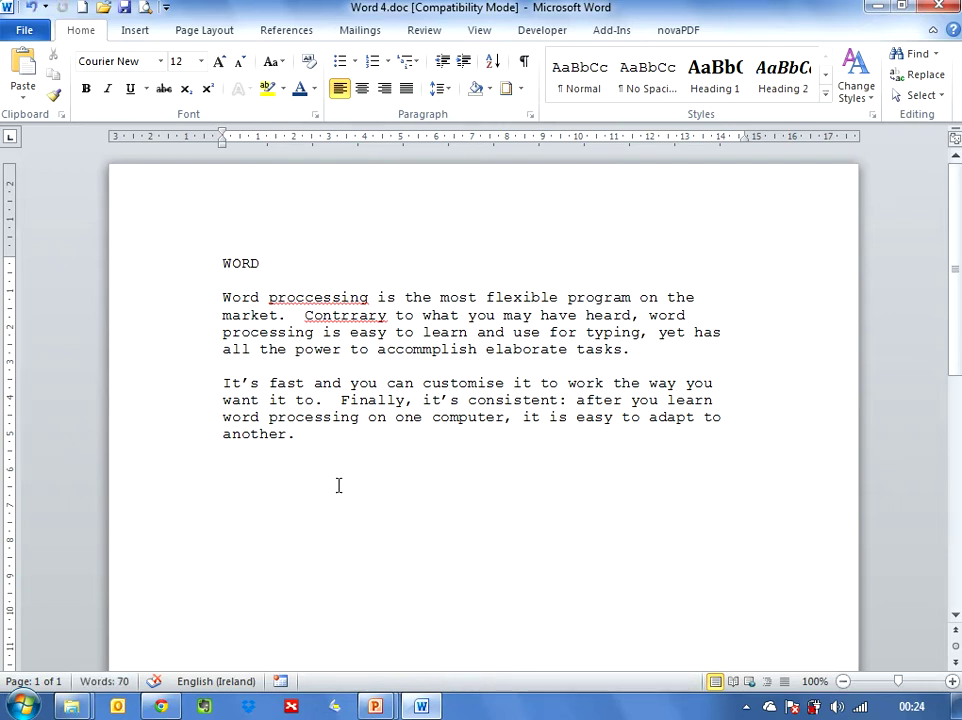
# Correct the three misspelled words in the first paragraph to "processing", "Contrary" and "accomplish" using the spelling suggestions
pyautogui.rightClick(368, 303)
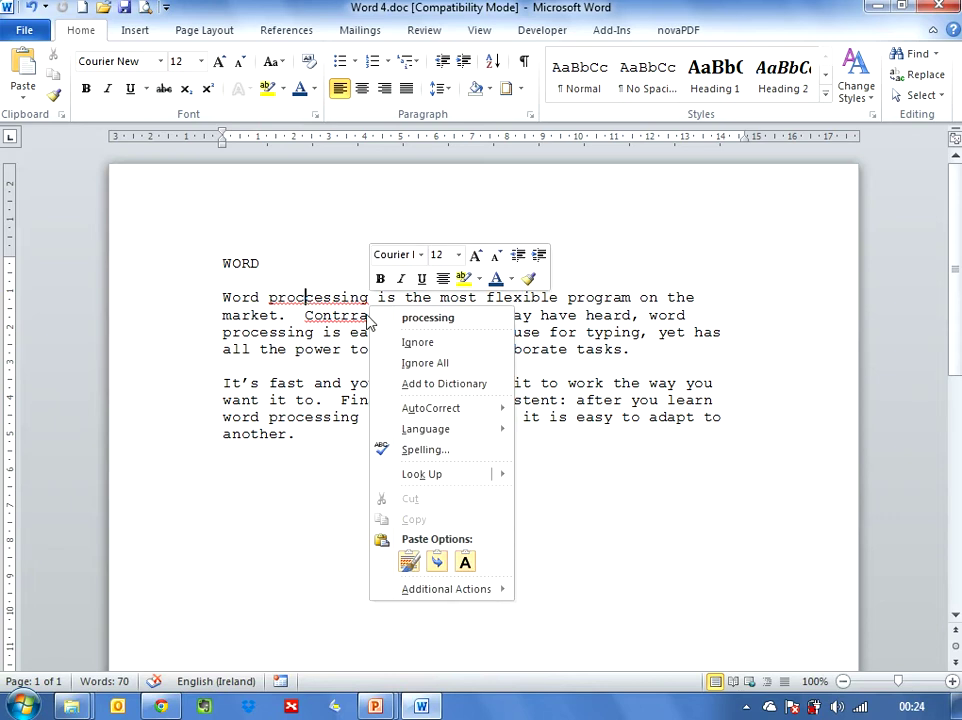
pyautogui.click(419, 320)
pyautogui.rightClick(345, 318)
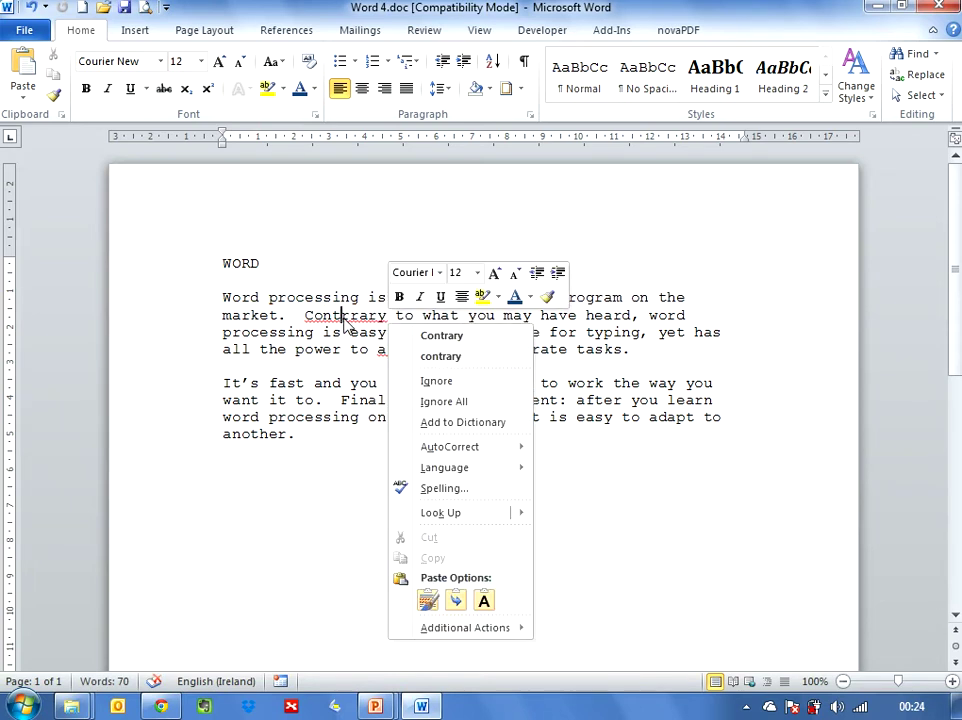
pyautogui.click(437, 336)
pyautogui.rightClick(427, 349)
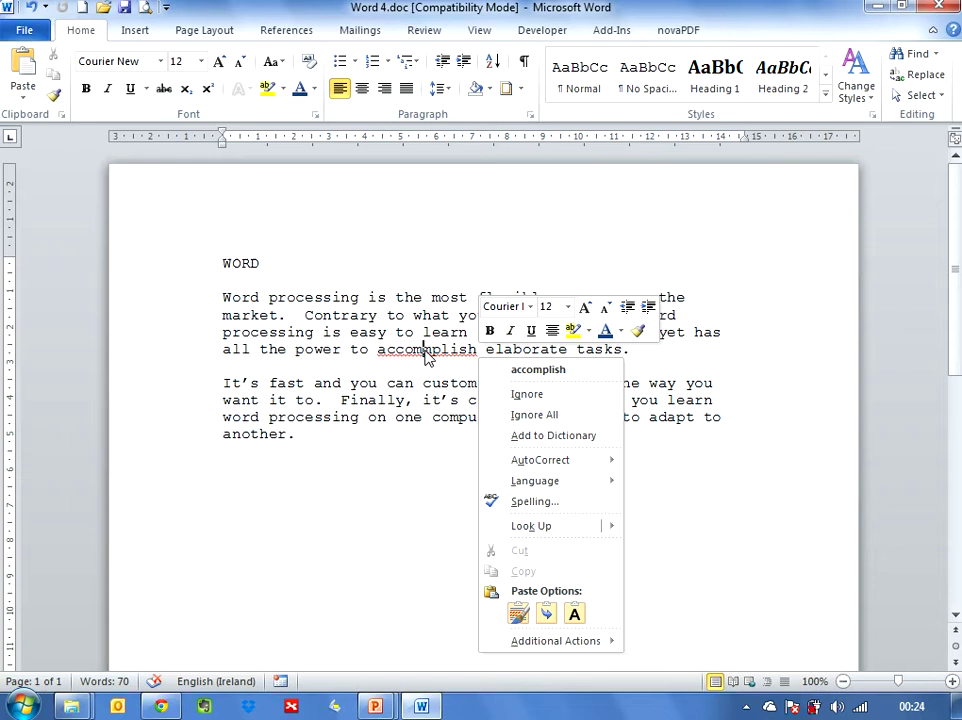
pyautogui.click(537, 370)
# Insert a table with three columns and four rows below the last paragraph
pyautogui.click(290, 485)
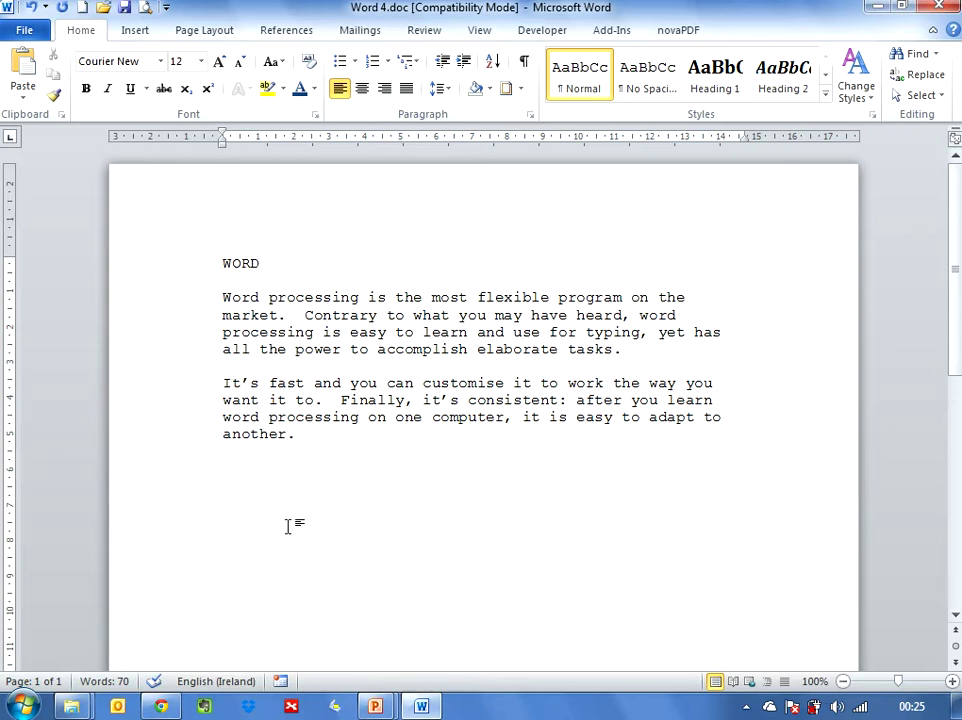
pyautogui.click(138, 32)
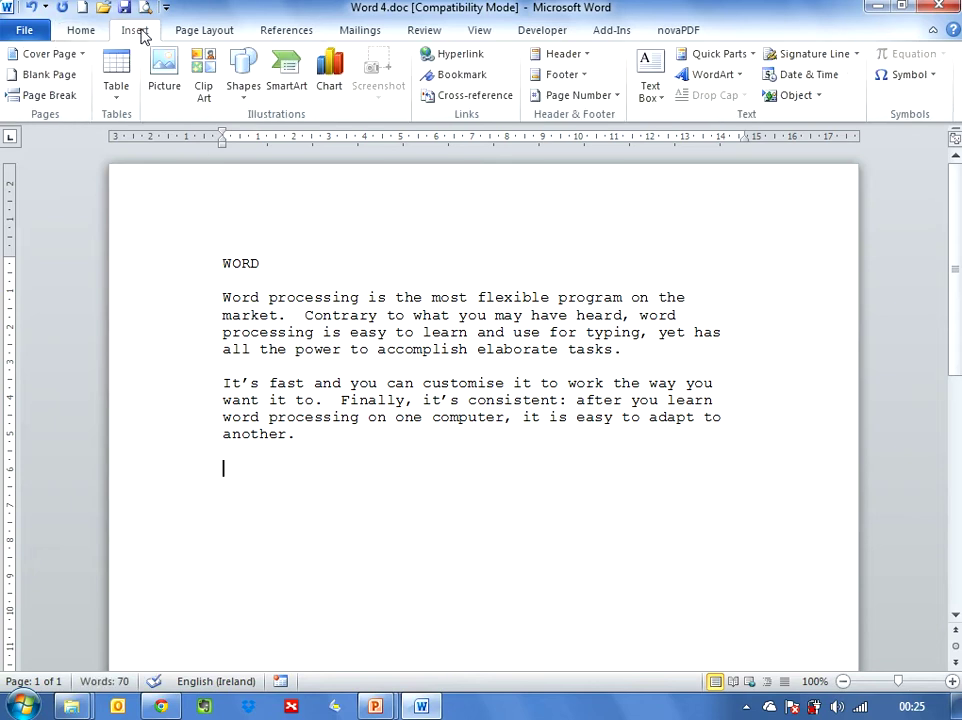
pyautogui.click(117, 95)
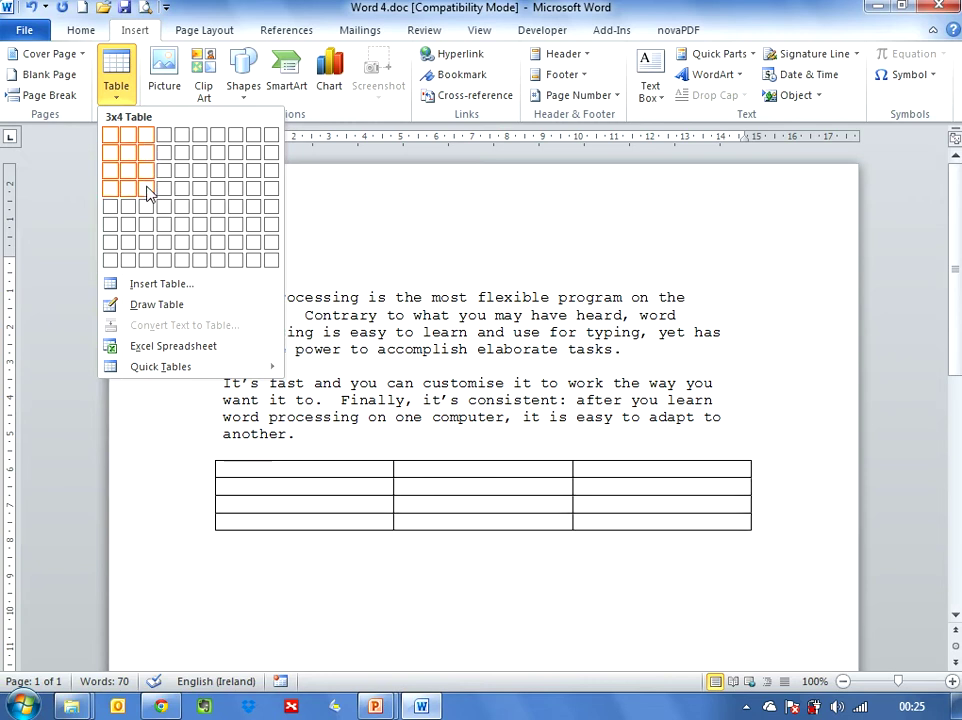
pyautogui.click(147, 193)
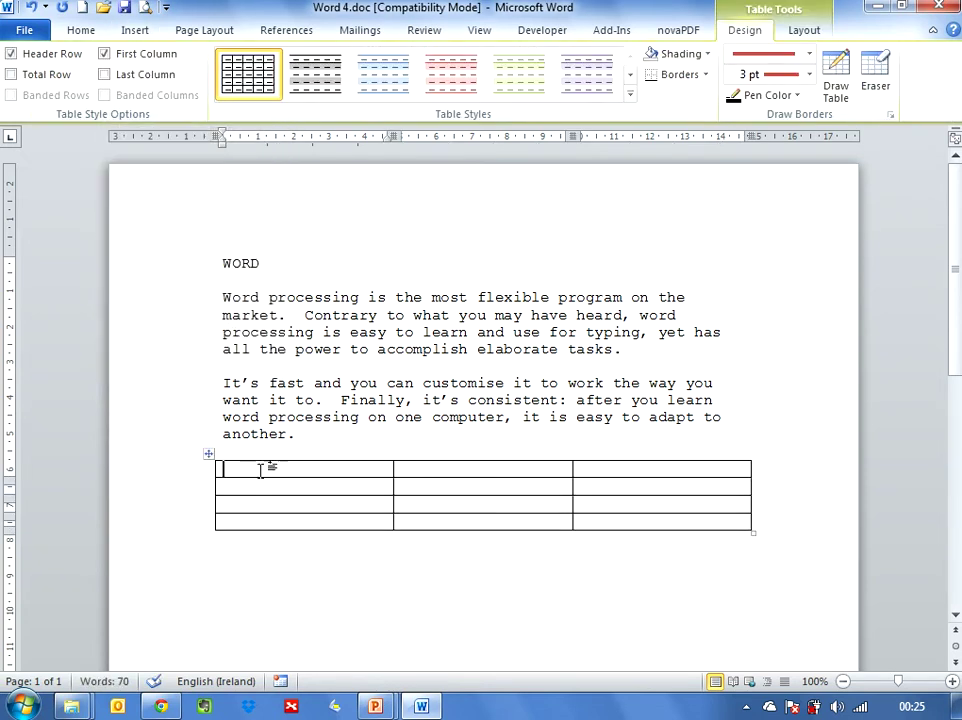
# Select the table's first column, its first row and the whole table in turn, clearing each selection
pyautogui.moveTo(268, 468); pyautogui.dragTo(264, 530)
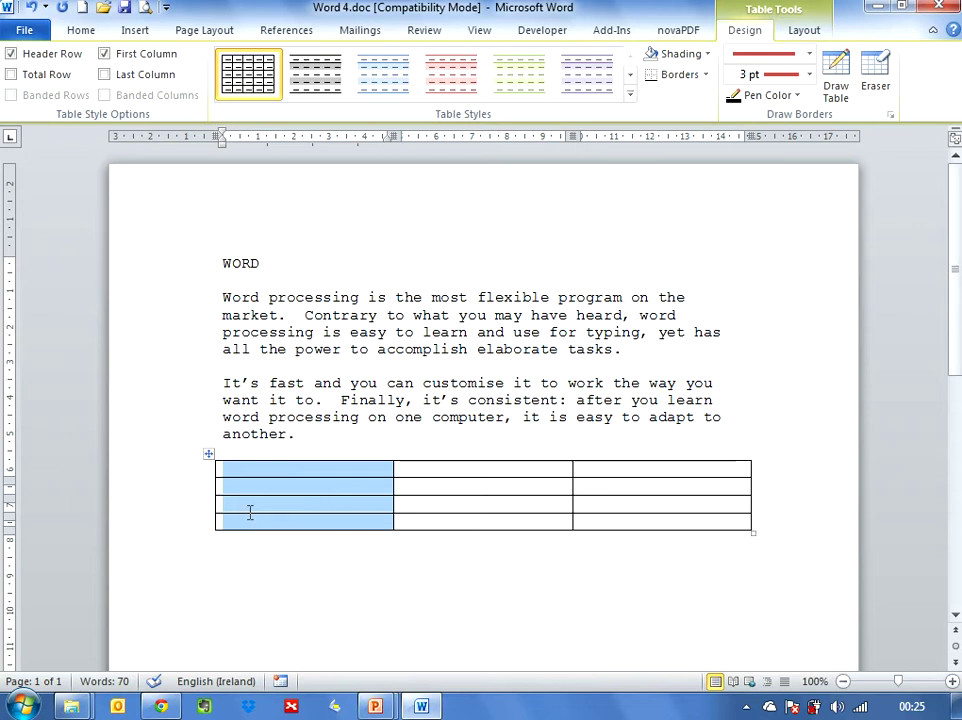
pyautogui.click(281, 541)
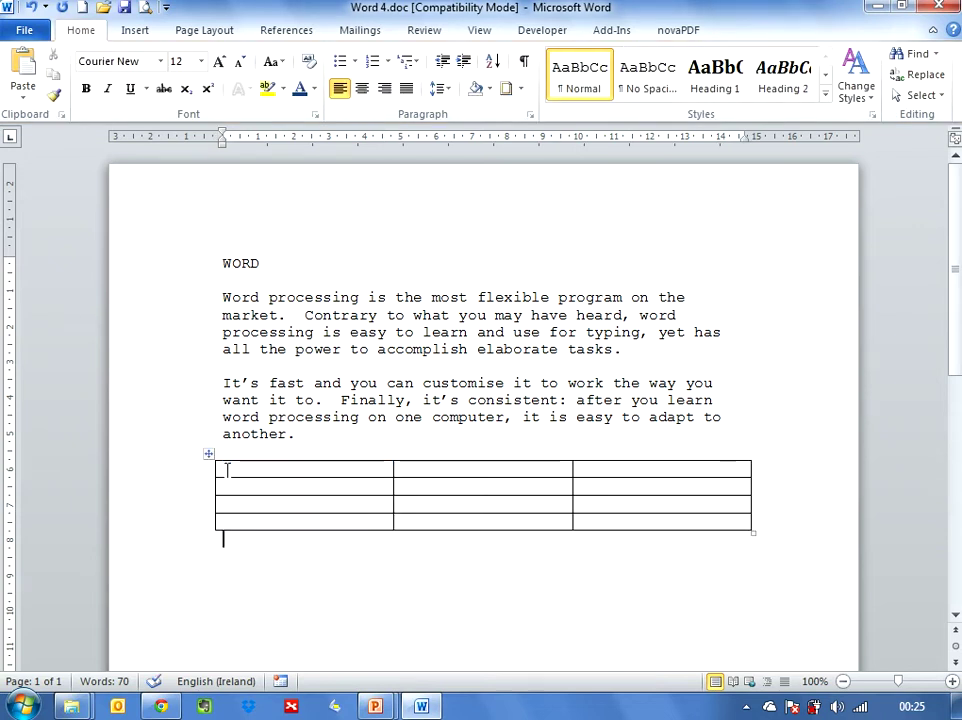
pyautogui.moveTo(225, 467); pyautogui.dragTo(595, 470)
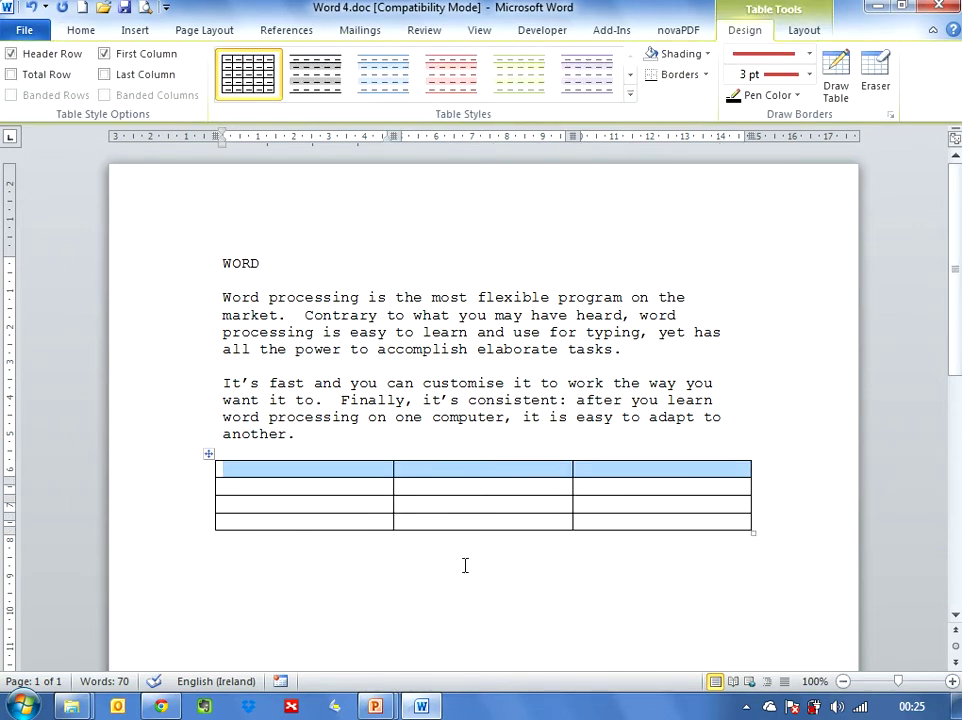
pyautogui.click(311, 536)
pyautogui.click(240, 471)
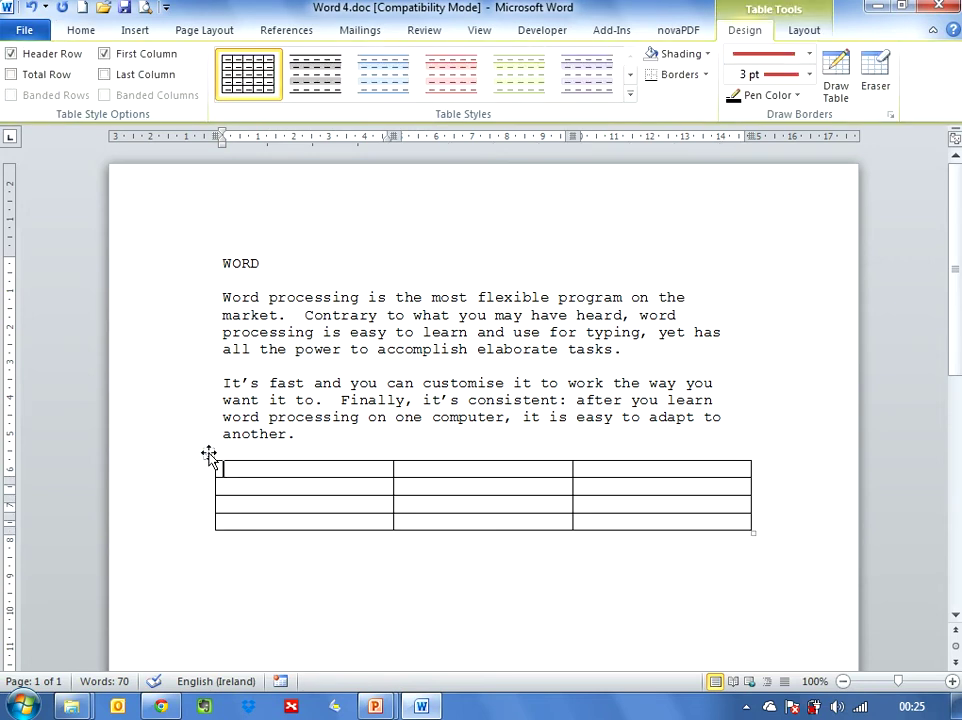
pyautogui.click(208, 453)
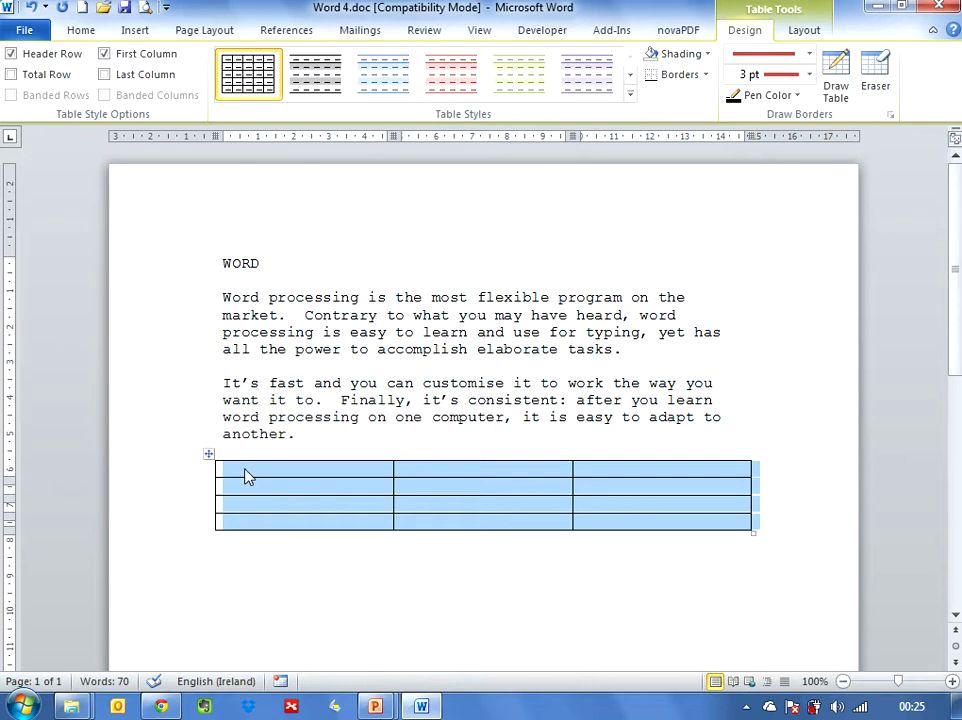
pyautogui.click(246, 471)
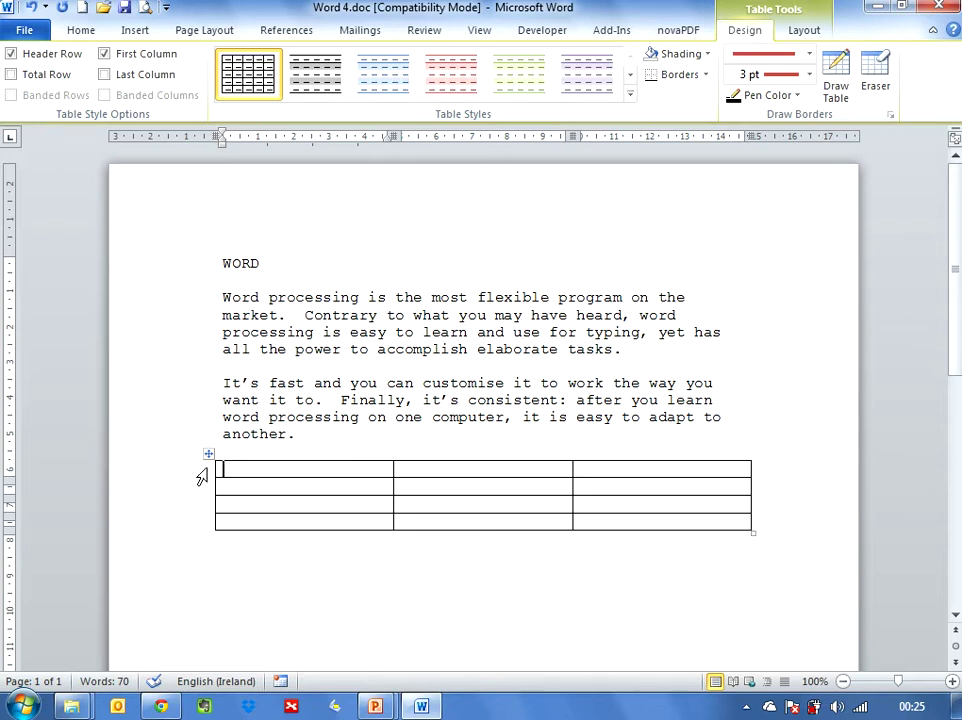
# Apply 2 ¼ pt borders to the outline and all inside lines of the whole table
pyautogui.click(207, 457)
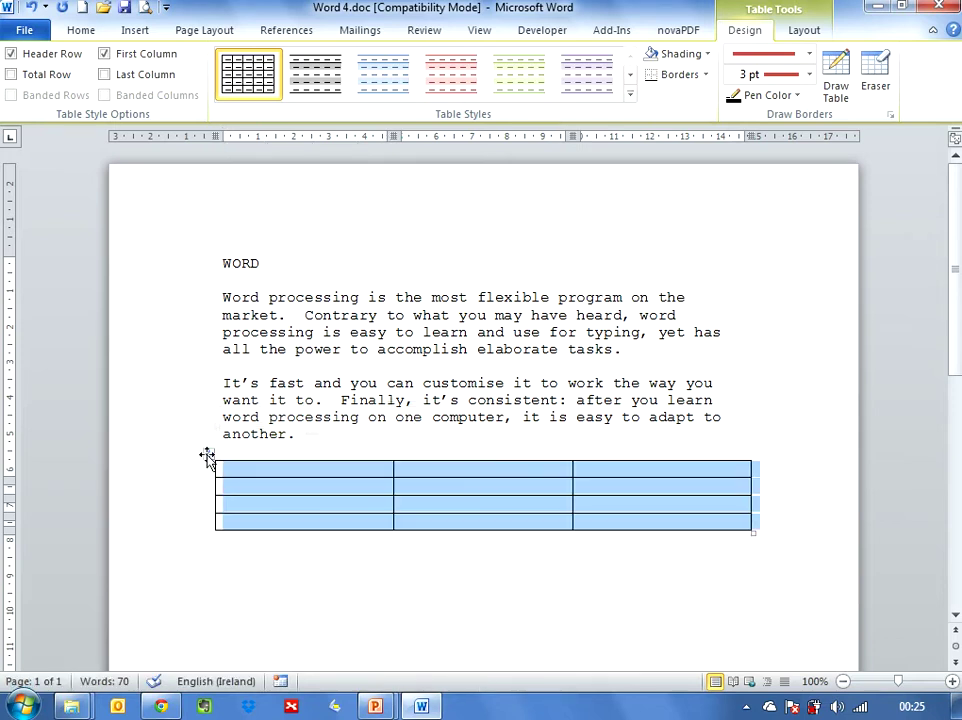
pyautogui.click(85, 35)
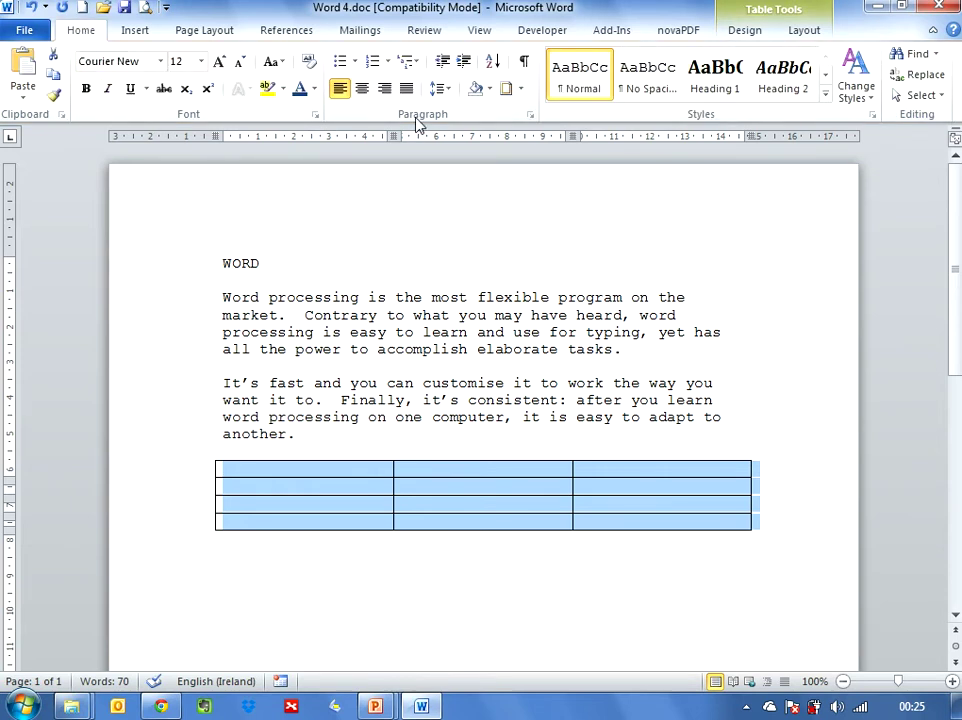
pyautogui.click(524, 92)
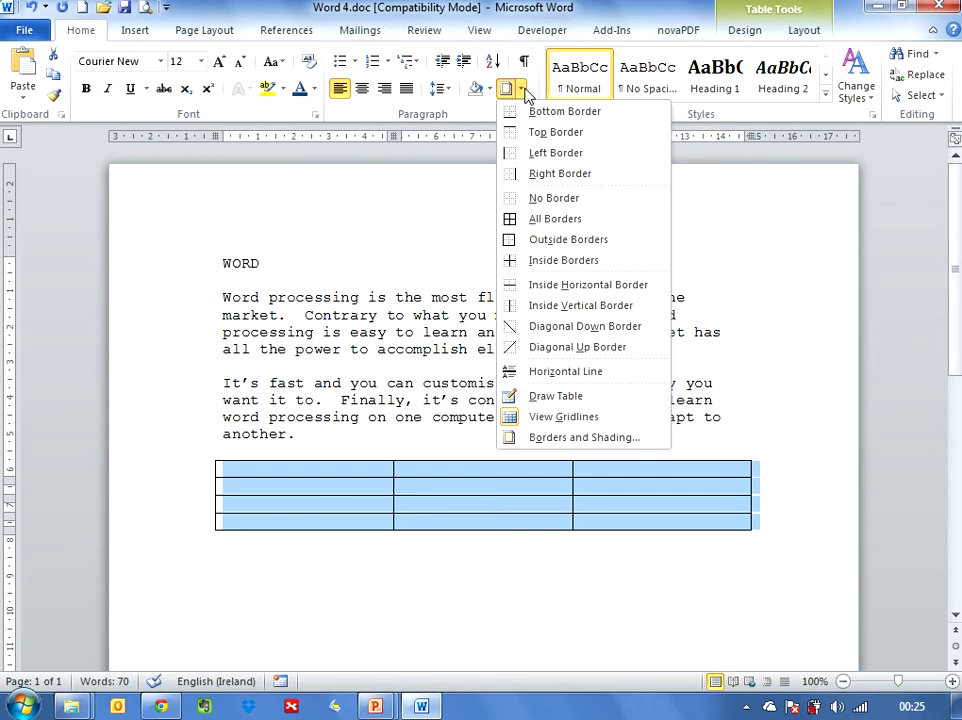
pyautogui.click(588, 440)
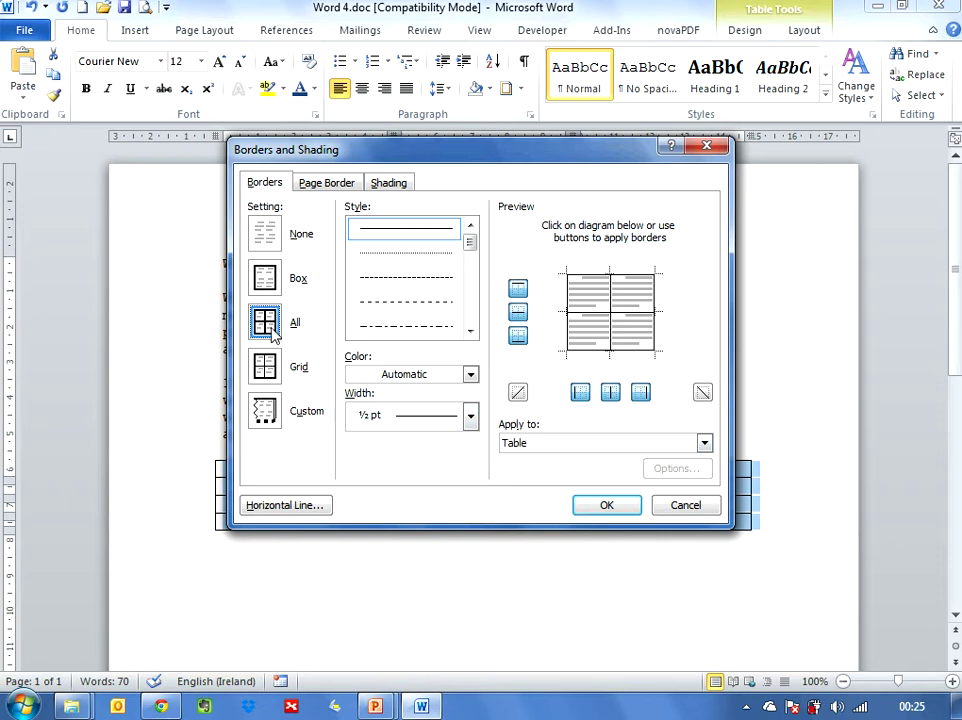
pyautogui.click(469, 417)
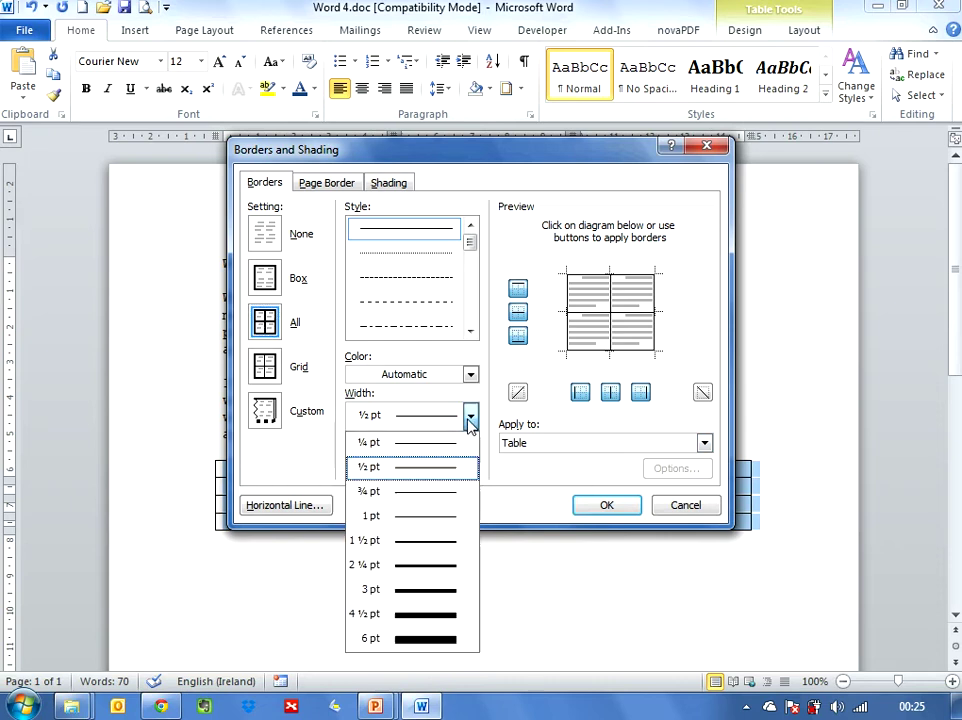
pyautogui.click(433, 568)
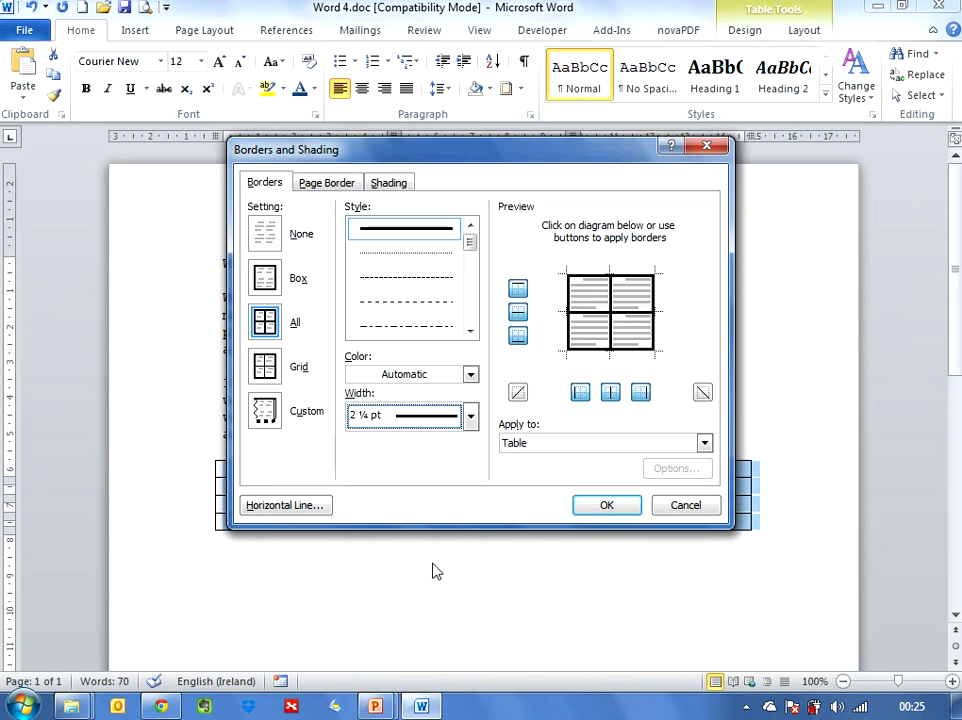
pyautogui.click(605, 505)
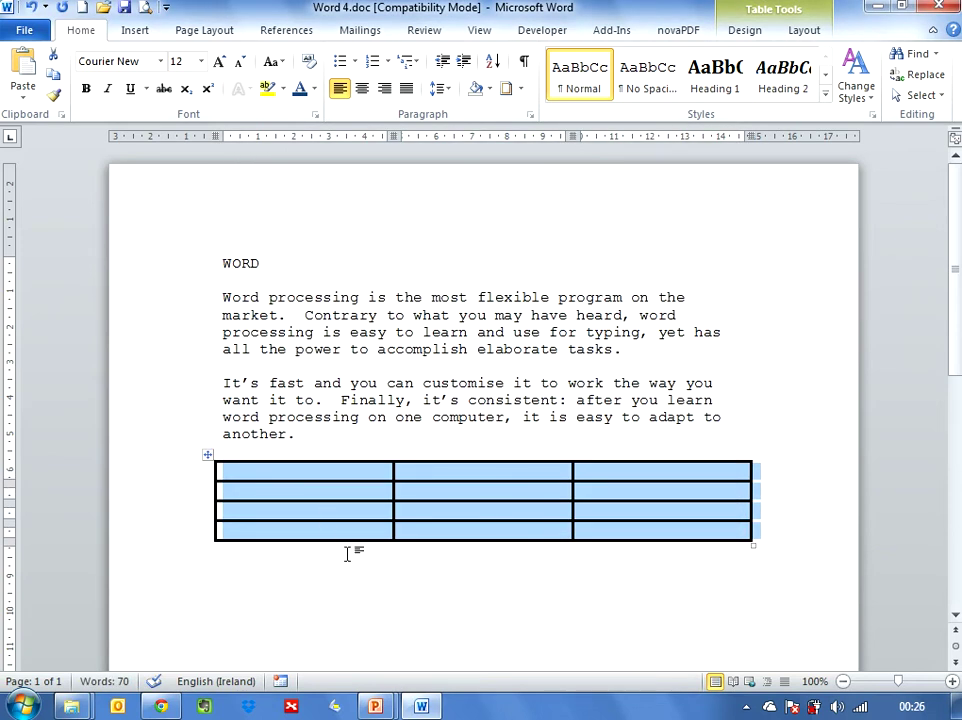
pyautogui.click(362, 596)
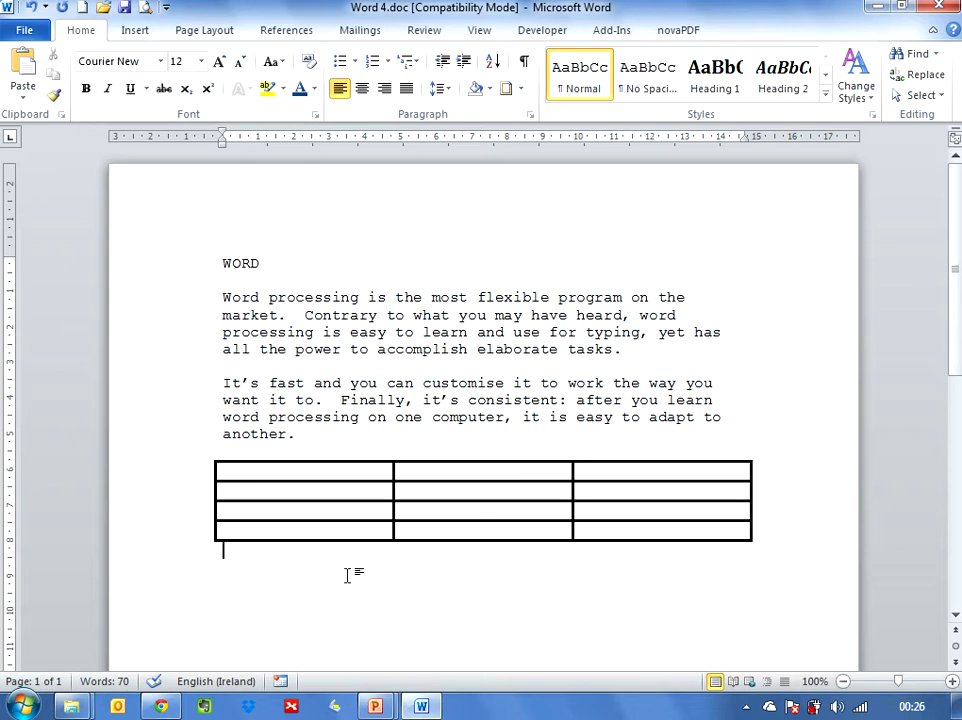
# Shade the table's first row light grey, leaving the other rows unshaded
pyautogui.moveTo(311, 470); pyautogui.dragTo(465, 475)
pyautogui.moveTo(577, 474); pyautogui.dragTo(584, 477)
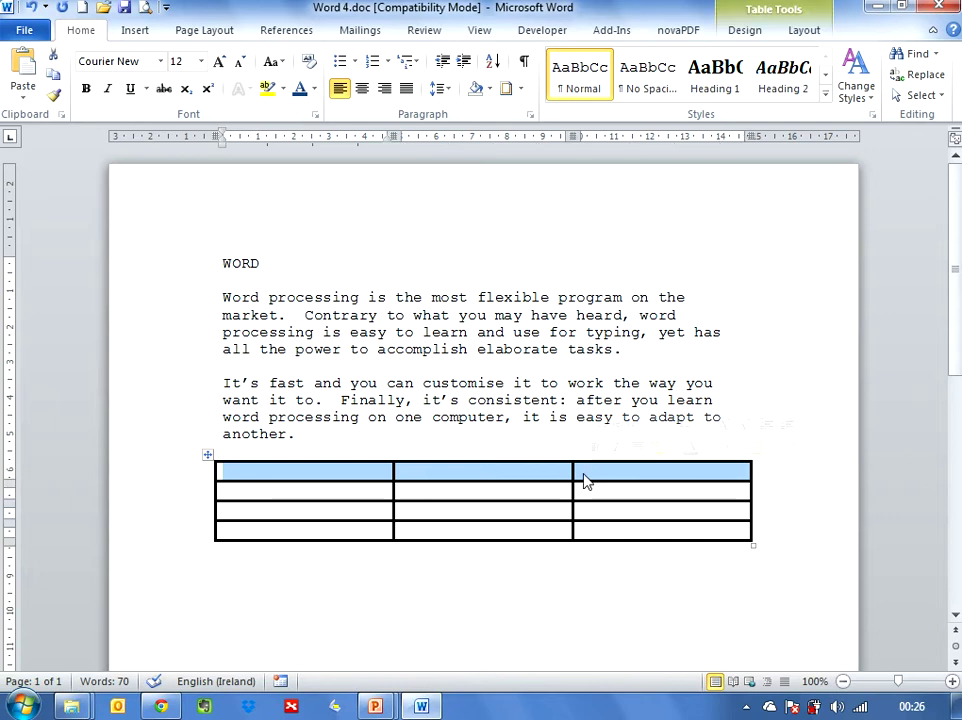
pyautogui.click(490, 90)
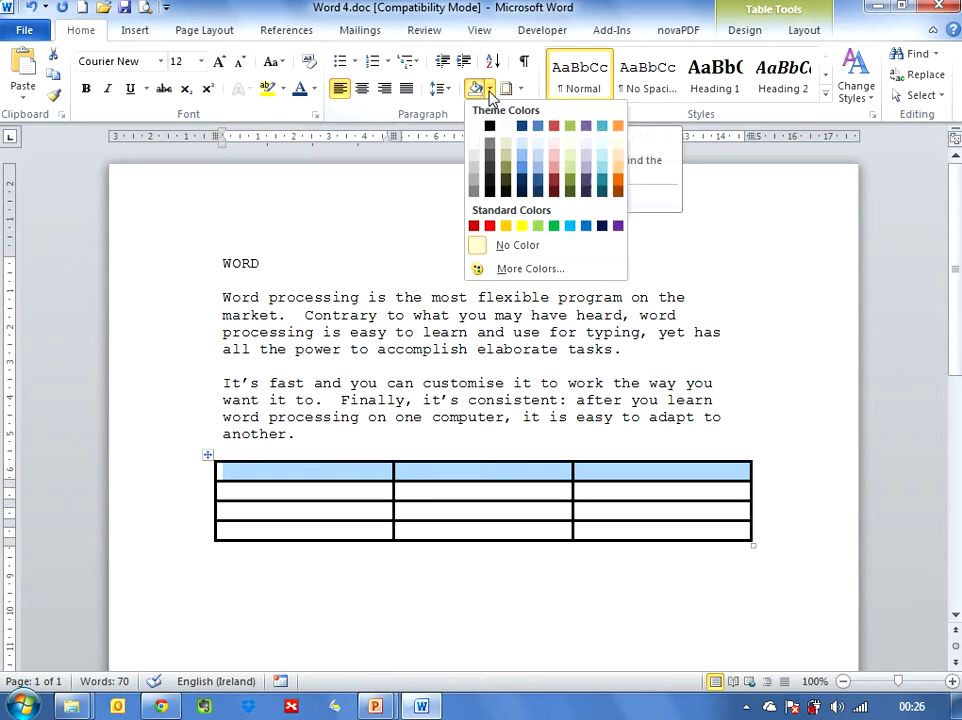
pyautogui.click(474, 157)
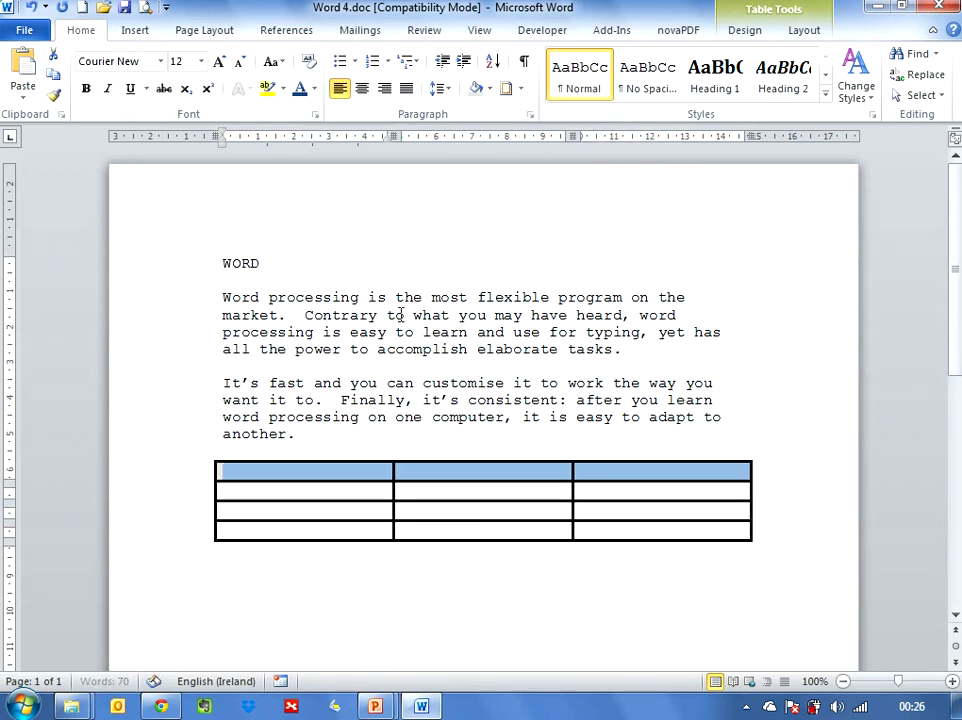
pyautogui.click(368, 383)
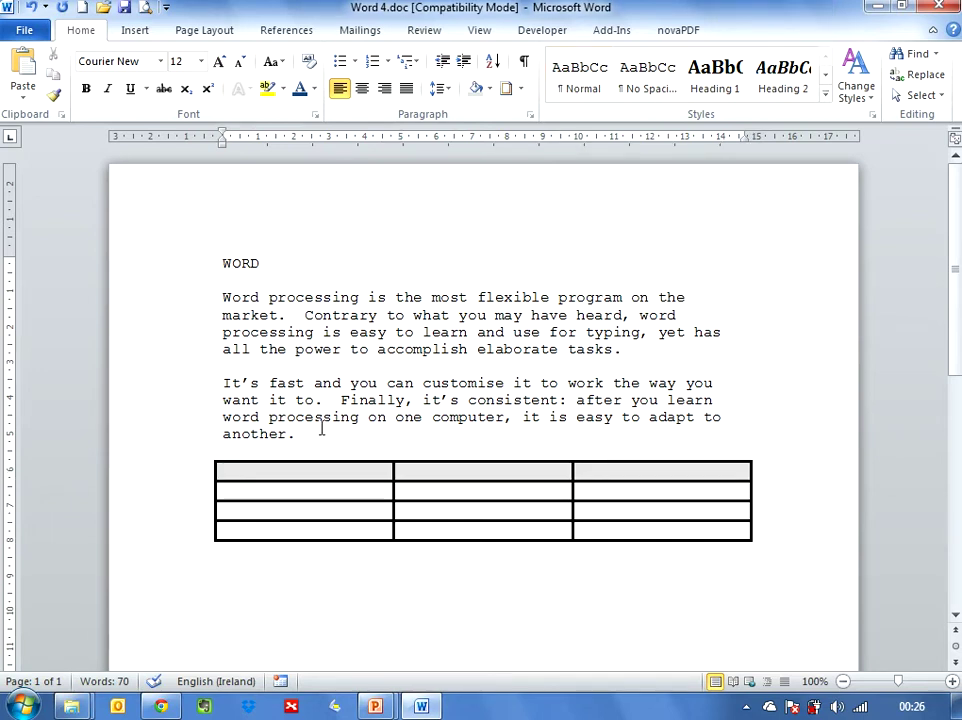
# Enter the column headings Code, Item and Cost in the table's first row
pyautogui.click(295, 476)
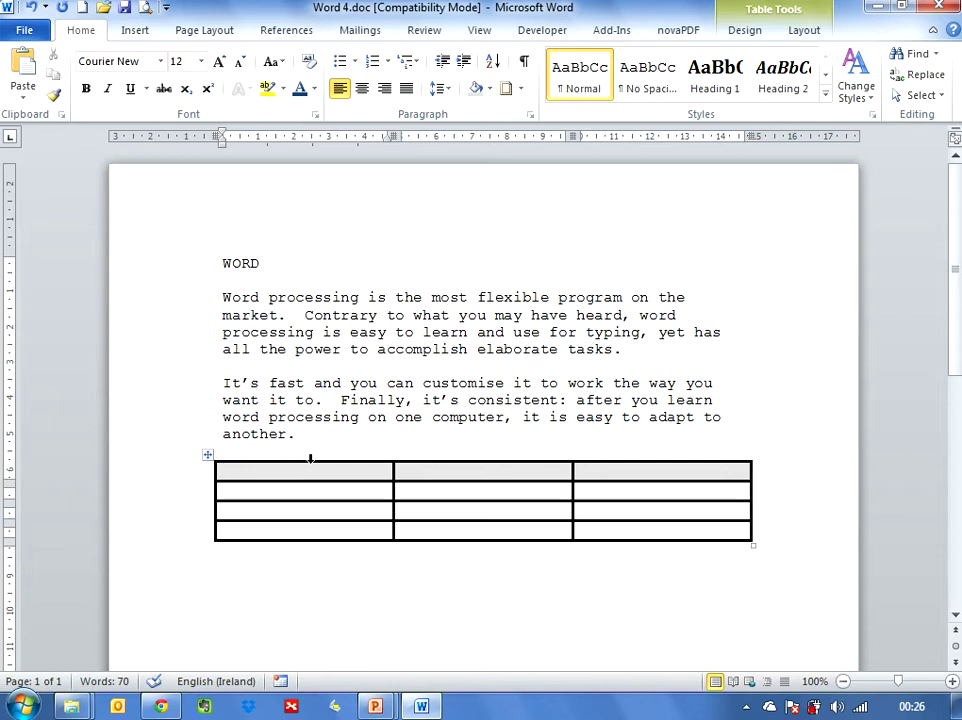
pyautogui.write('Code')
pyautogui.press('Tab')
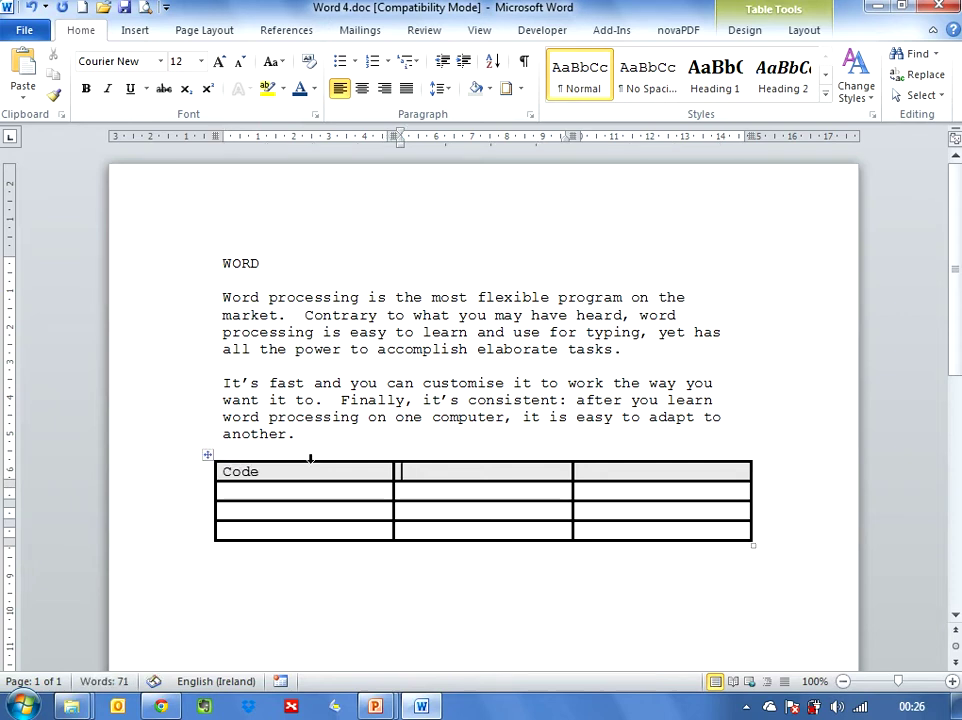
pyautogui.write('Item')
pyautogui.press('Tab')
pyautogui.write('C')
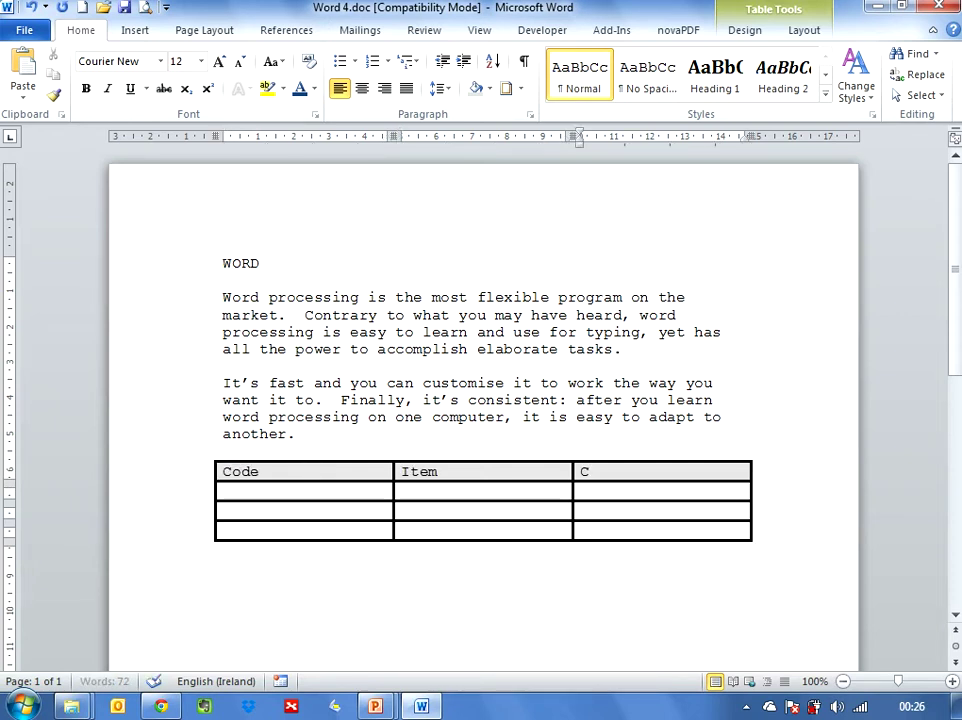
# Fill the table's second row with BH90, 3”Pipe 3ft and €23.98
pyautogui.press('Tab')
pyautogui.write('BH')
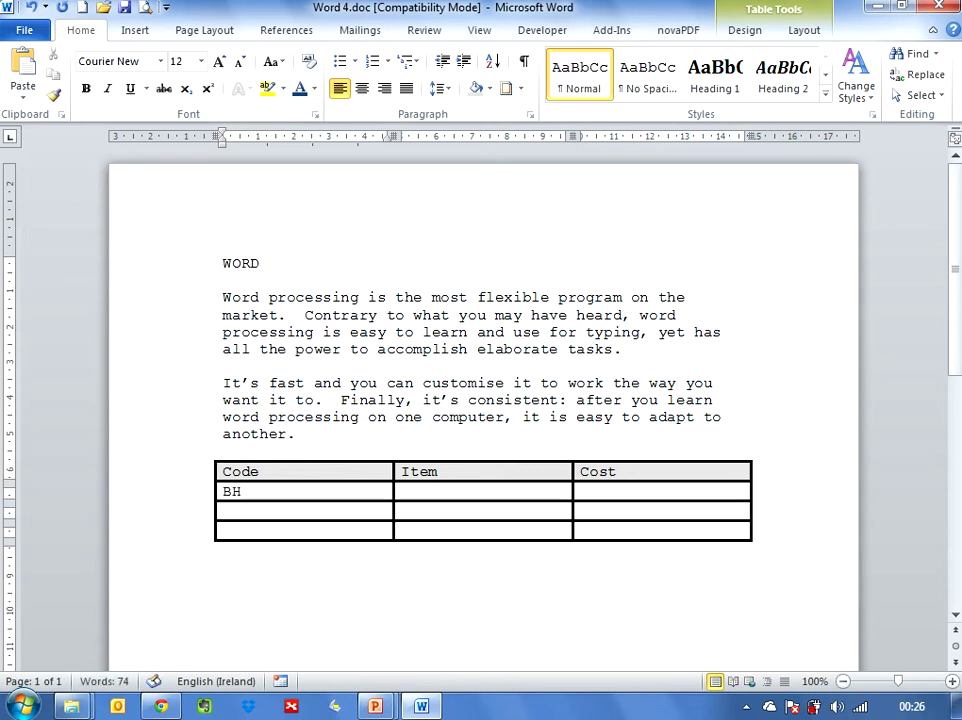
pyautogui.write('90')
pyautogui.press('Tab')
pyautogui.write('3')
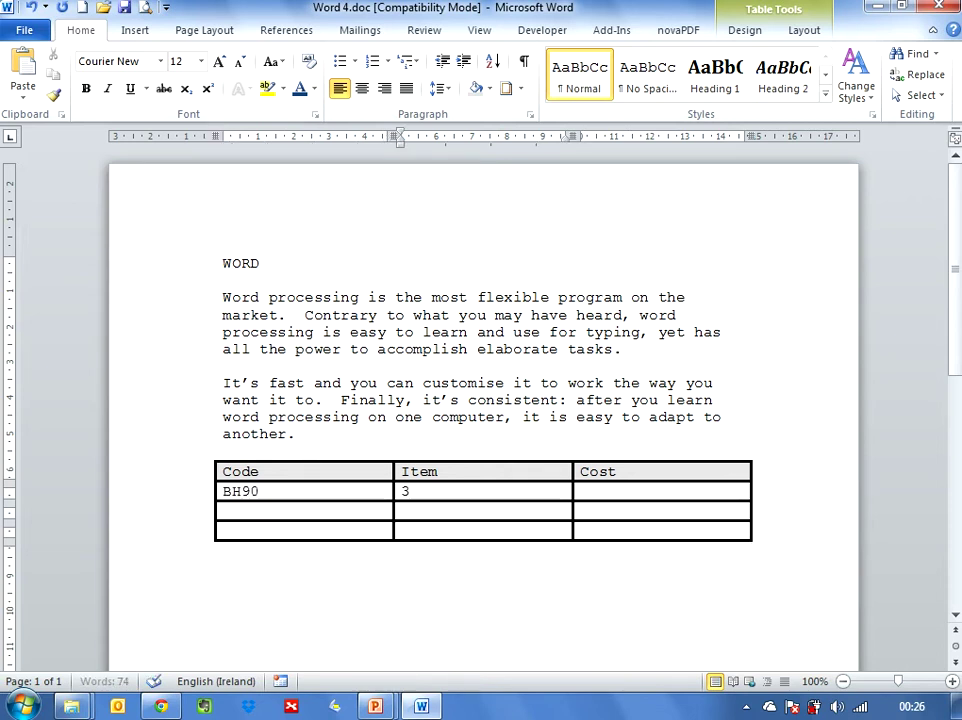
pyautogui.write('"Pit')
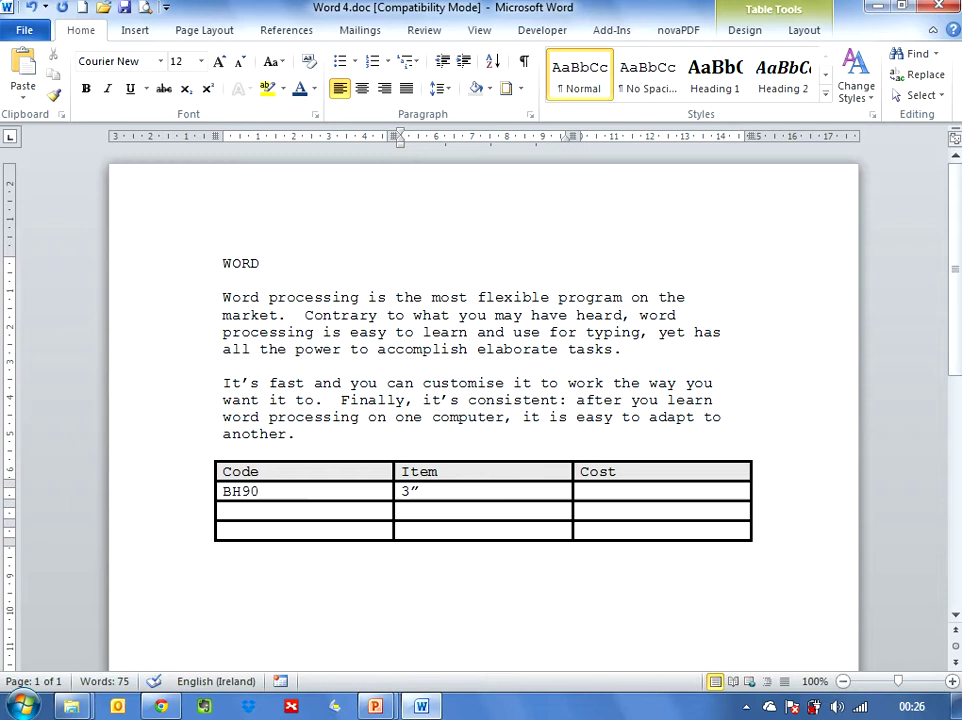
pyautogui.press('BackSpace')
pyautogui.write('pe 3ft')
pyautogui.press('Tab')
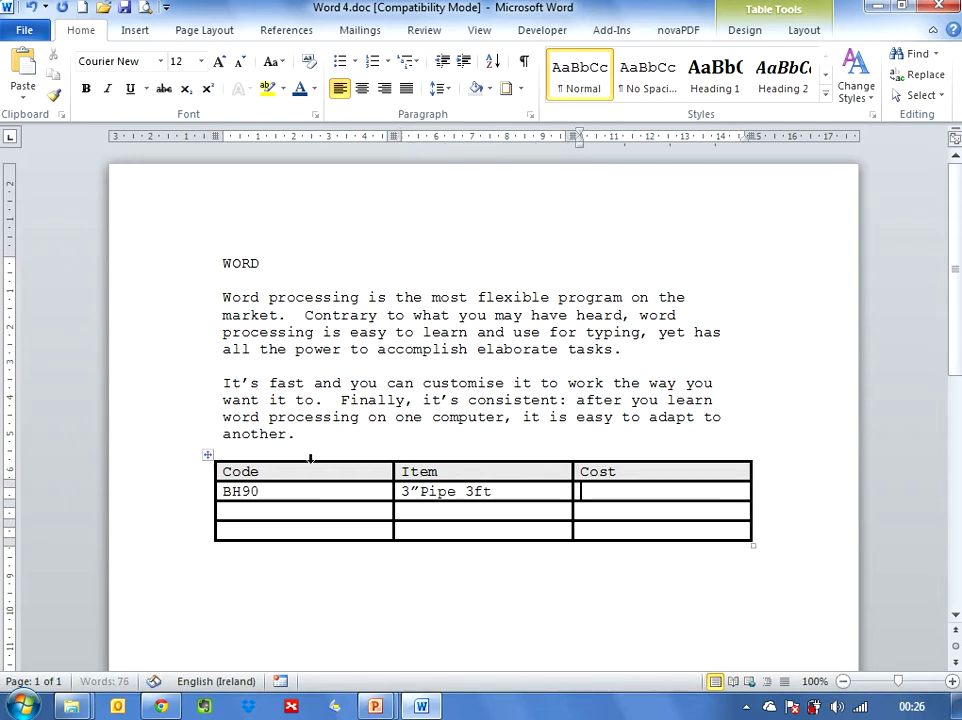
pyautogui.write('€')
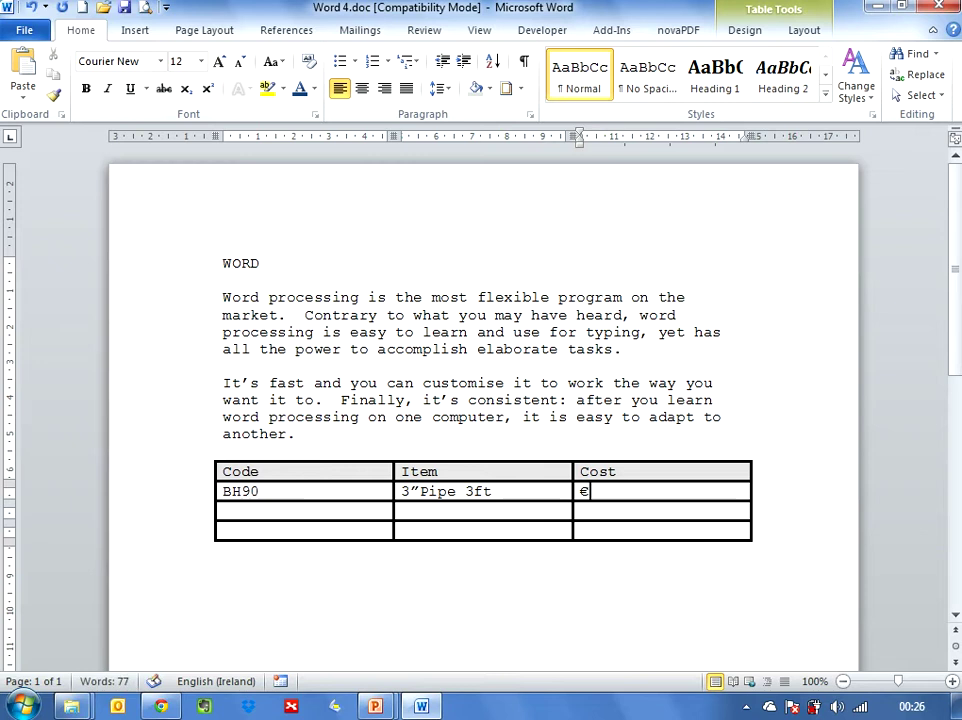
pyautogui.write('23.98')
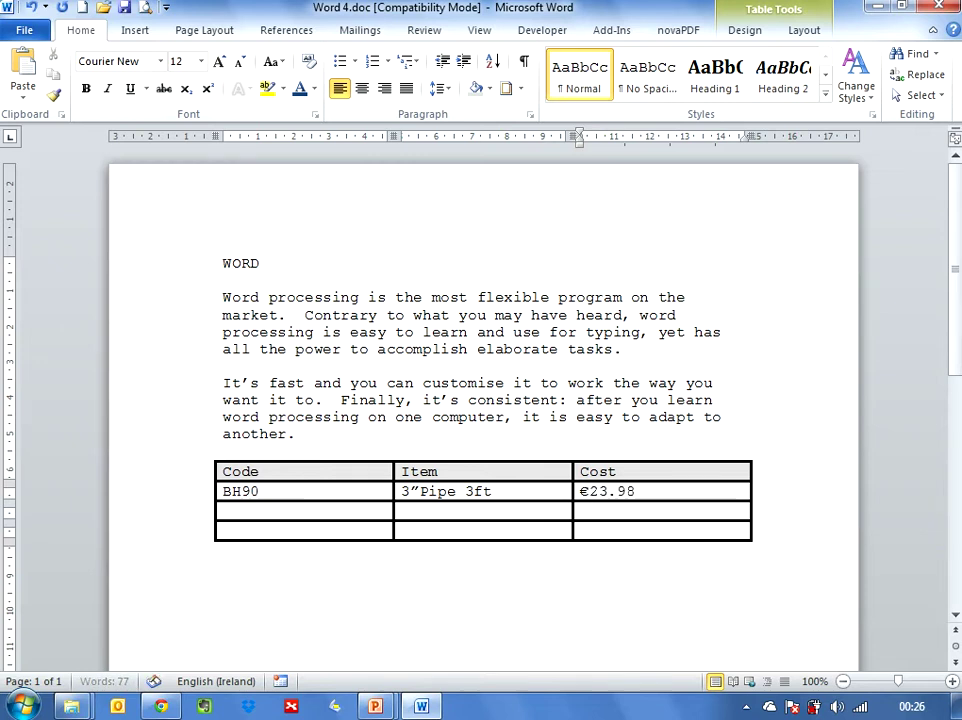
# Fill the table's third row with HG76, 4”Pipe 2ft and €28.34
pyautogui.press('Tab')
pyautogui.write('H')
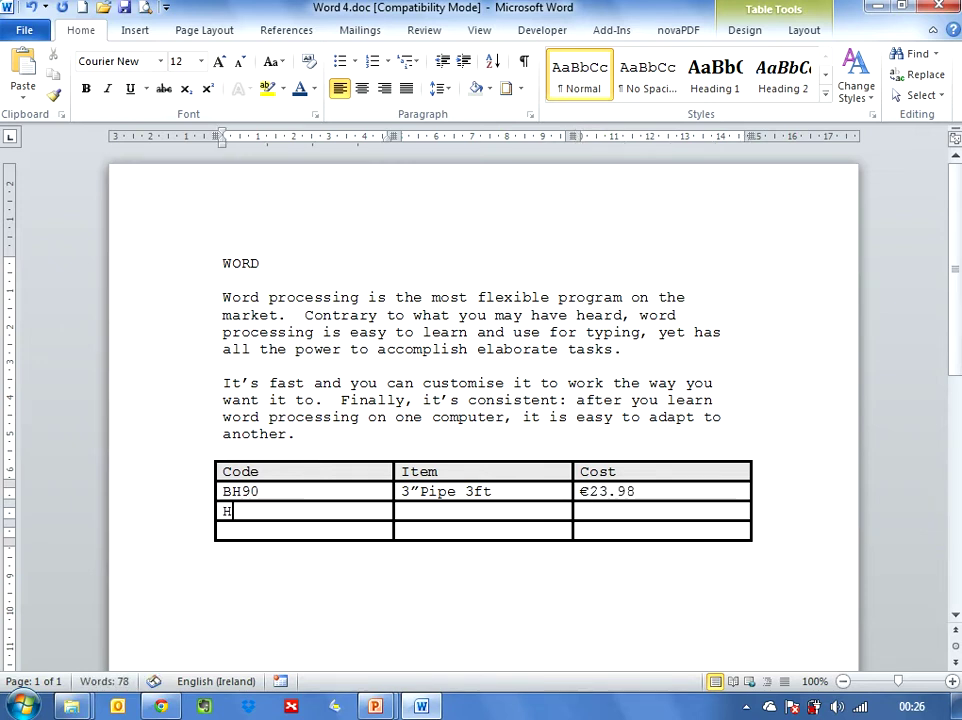
pyautogui.write('G76')
pyautogui.press('Tab')
pyautogui.write('4')
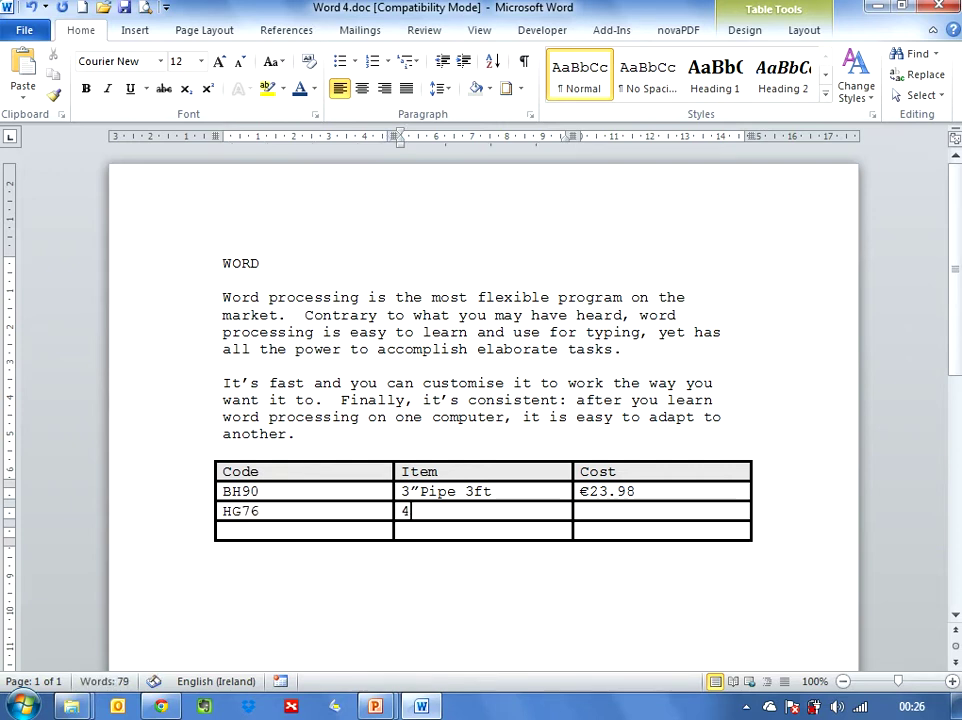
pyautogui.write('"Pip')
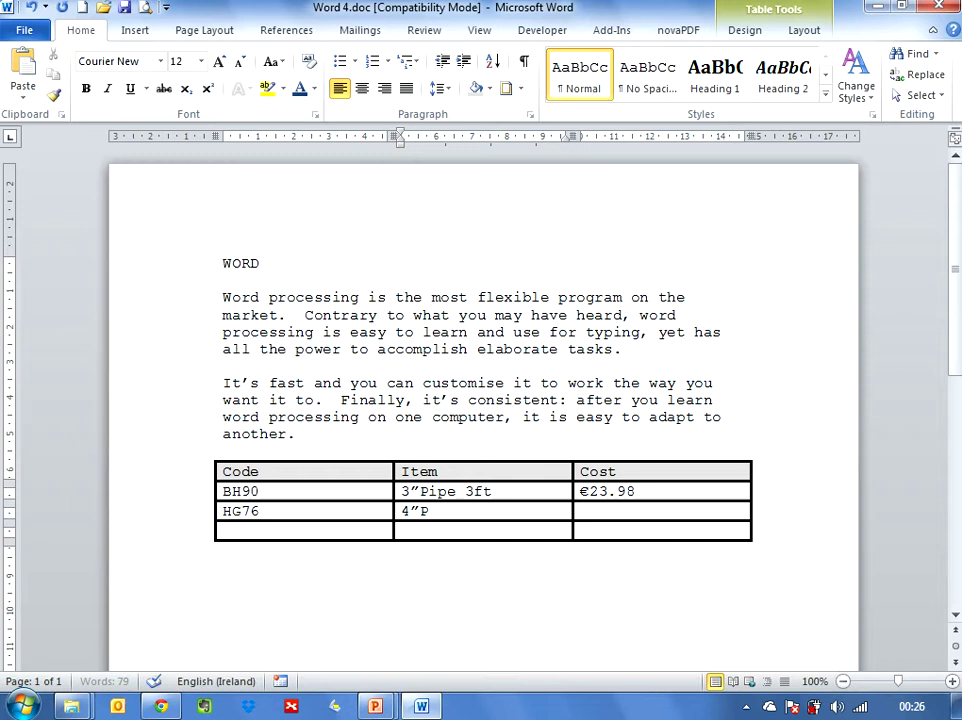
pyautogui.press('BackSpace')
pyautogui.write('pe 2ft')
pyautogui.press('Tab')
pyautogui.write('€')
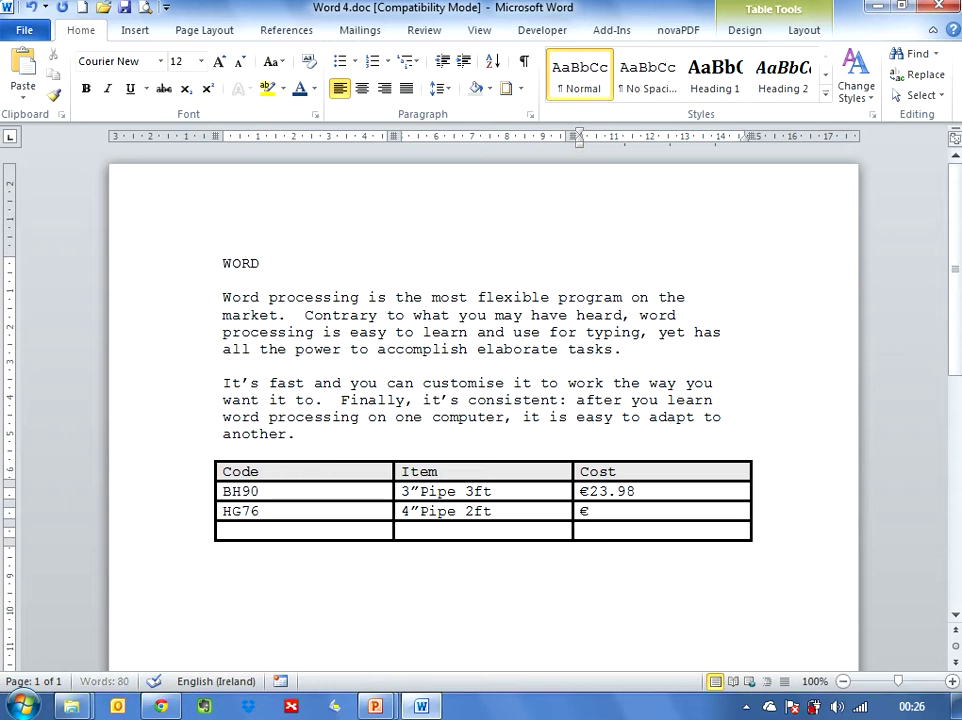
pyautogui.write('28.34')
# Fill the table's last row with PL92, 5”Pipe 3ft and €39.72
pyautogui.press('Tab')
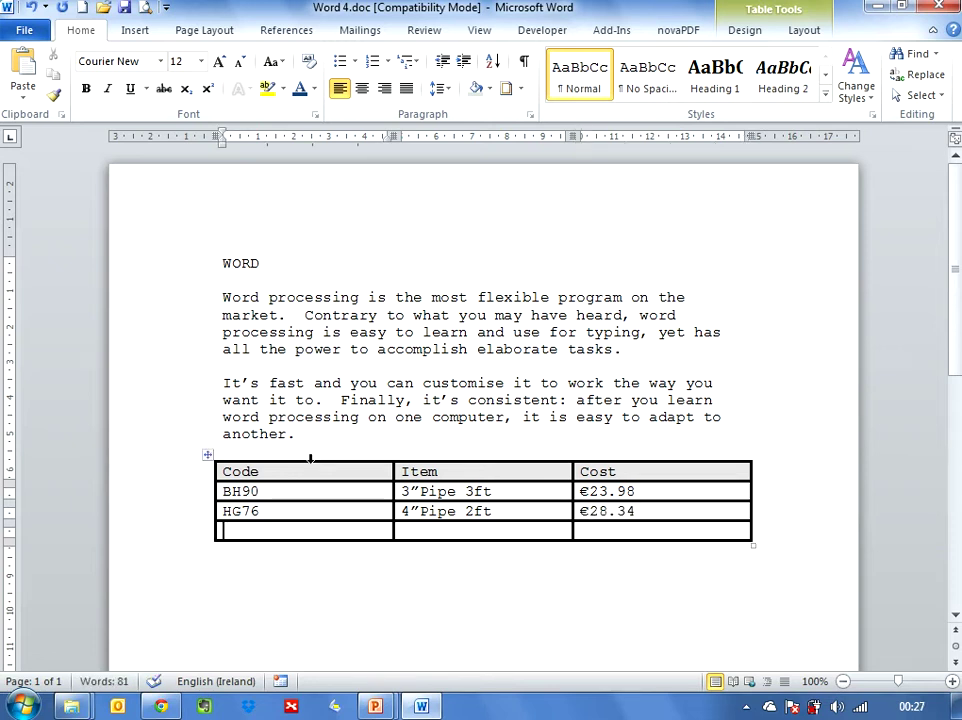
pyautogui.write('PL')
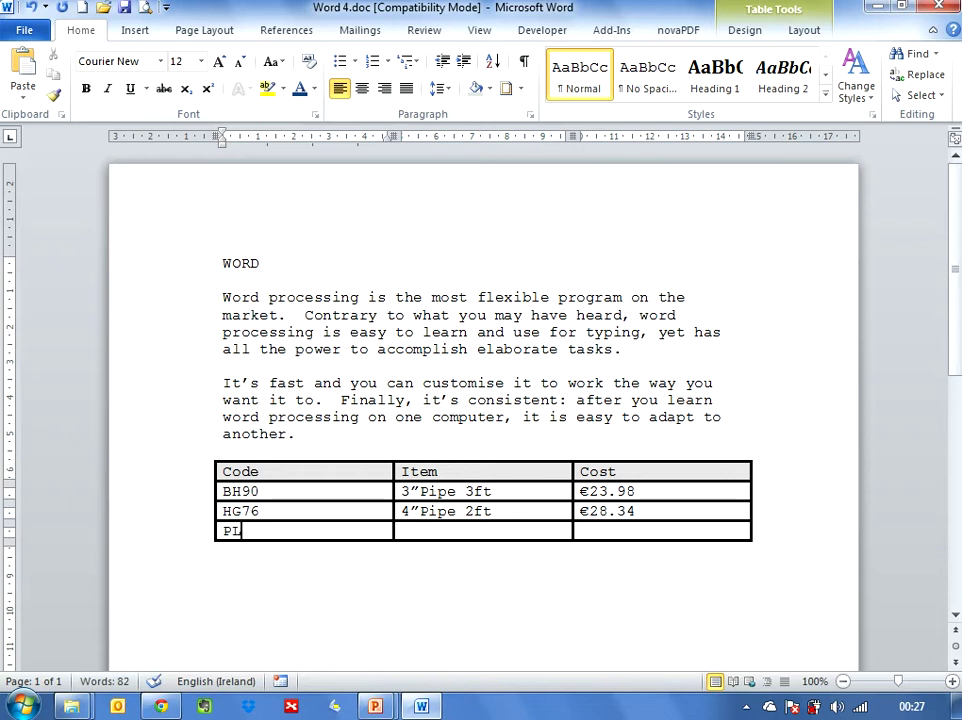
pyautogui.write('92')
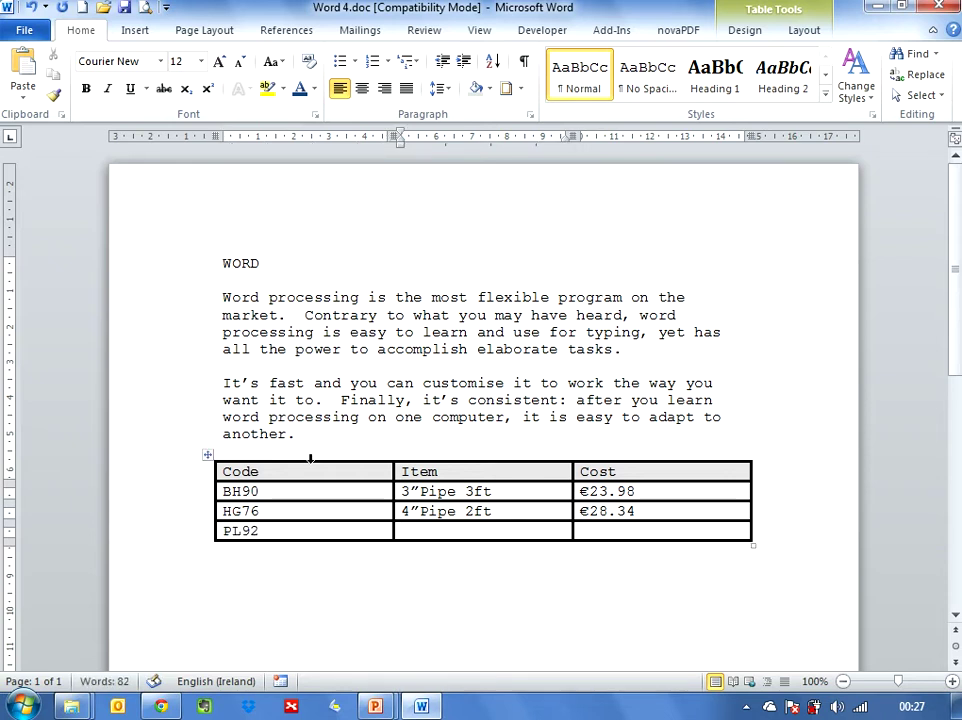
pyautogui.press('Tab')
pyautogui.write('5"P')
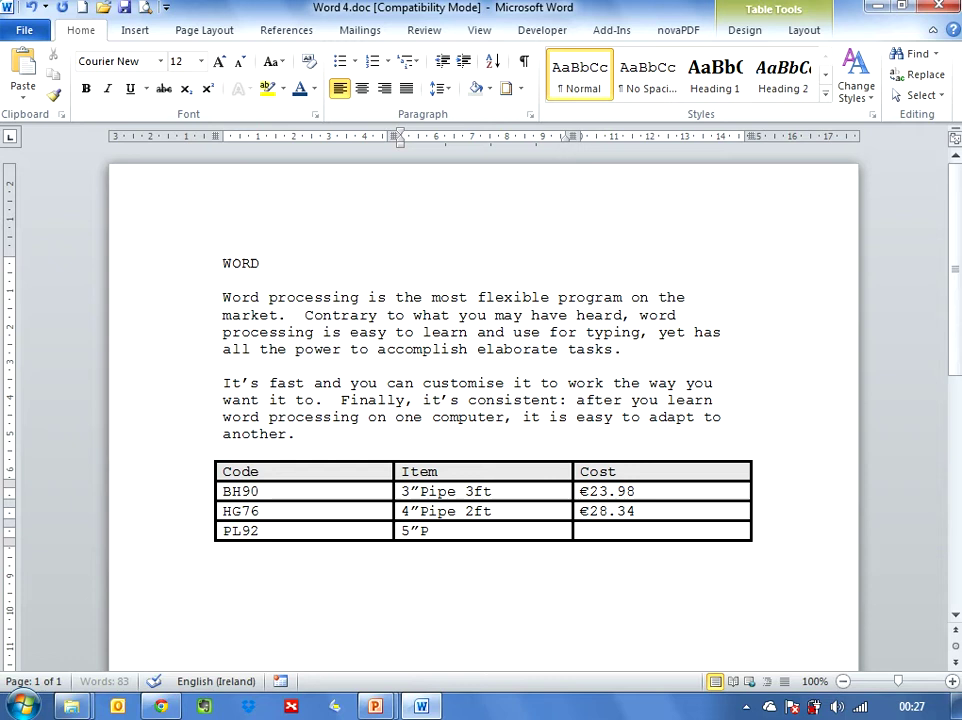
pyautogui.write('ipe')
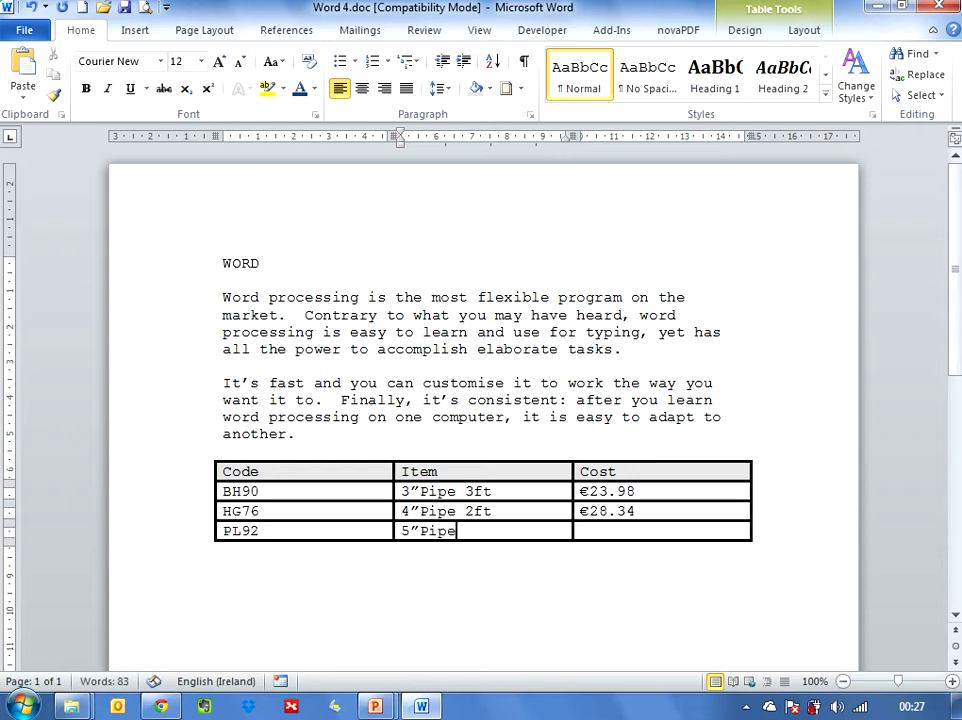
pyautogui.write(' 3ft')
pyautogui.press('Tab')
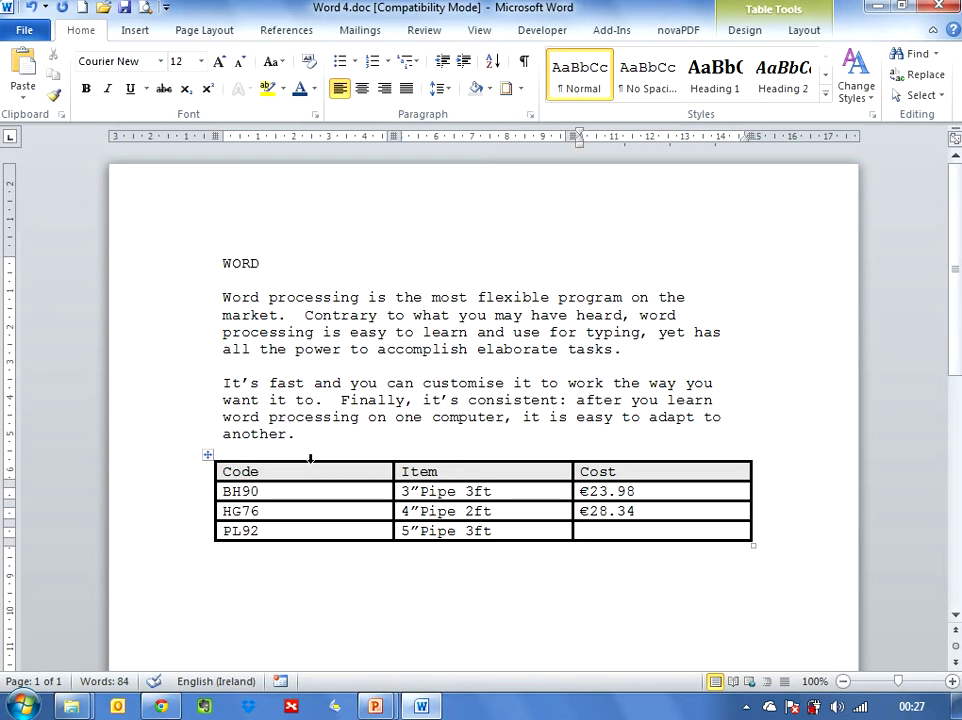
pyautogui.write('€3')
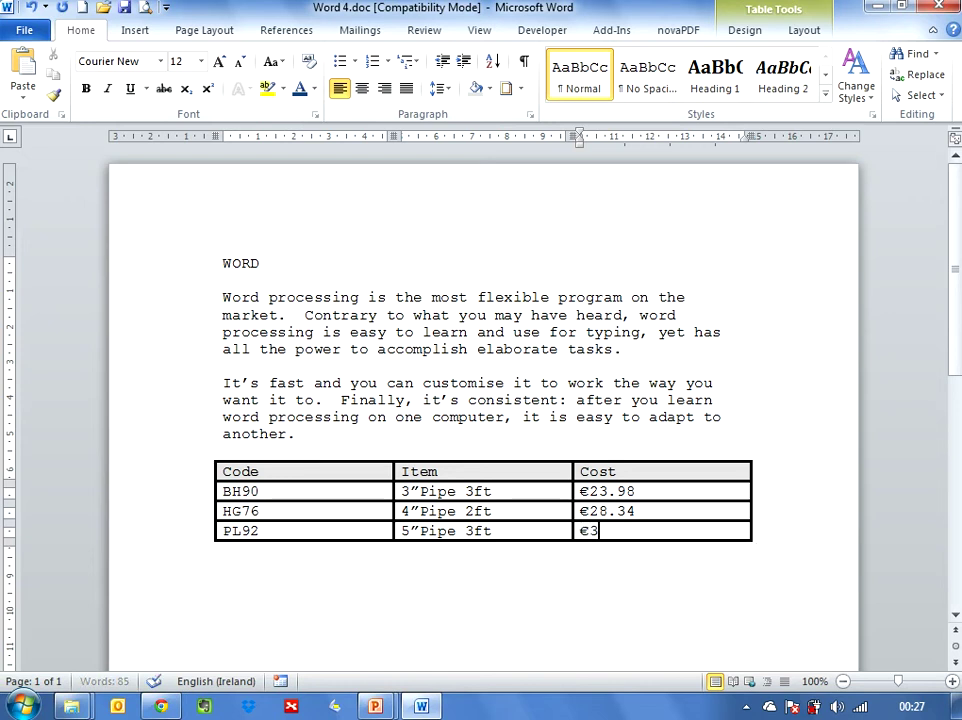
pyautogui.write('9.72')
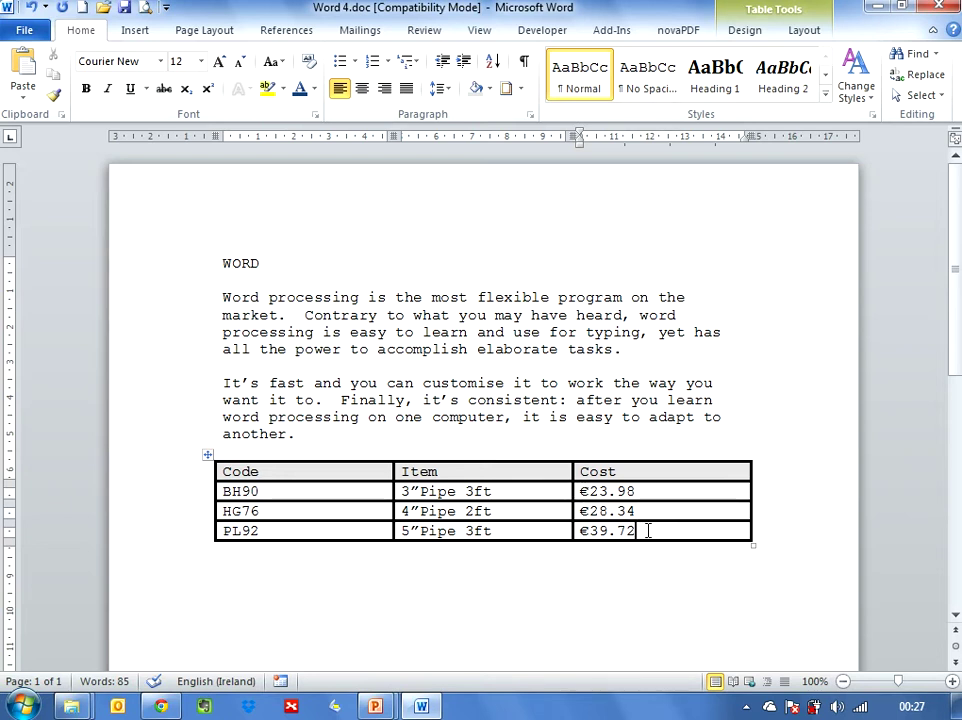
# Align the three amounts in the Cost column on a decimal tab stop at 12 cm
pyautogui.moveTo(646, 531); pyautogui.dragTo(590, 491)
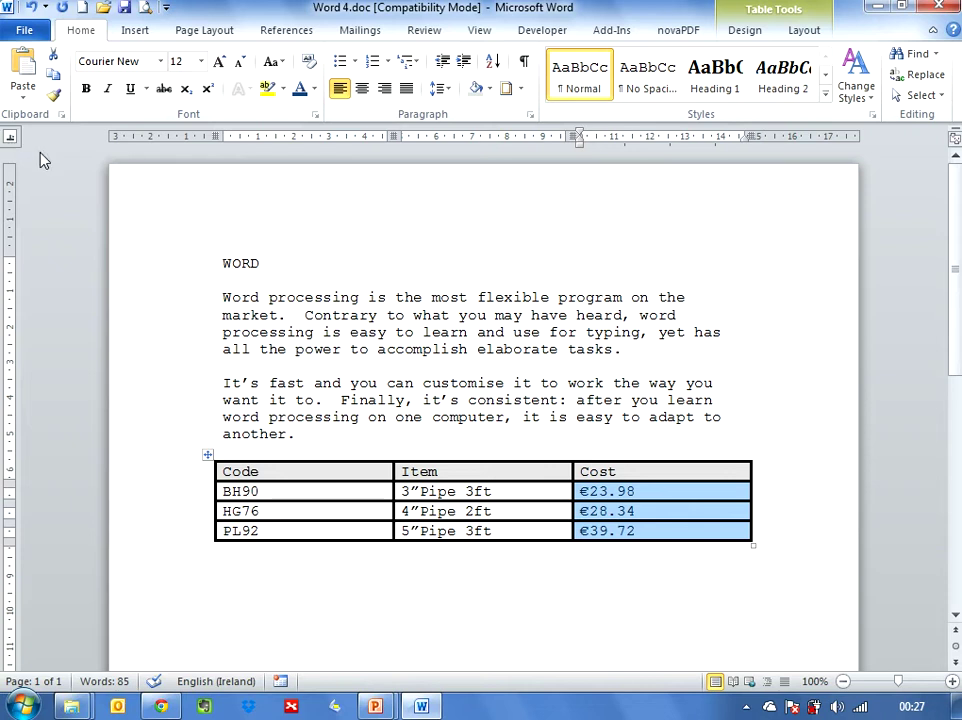
pyautogui.click(9, 140)
pyautogui.click(650, 143)
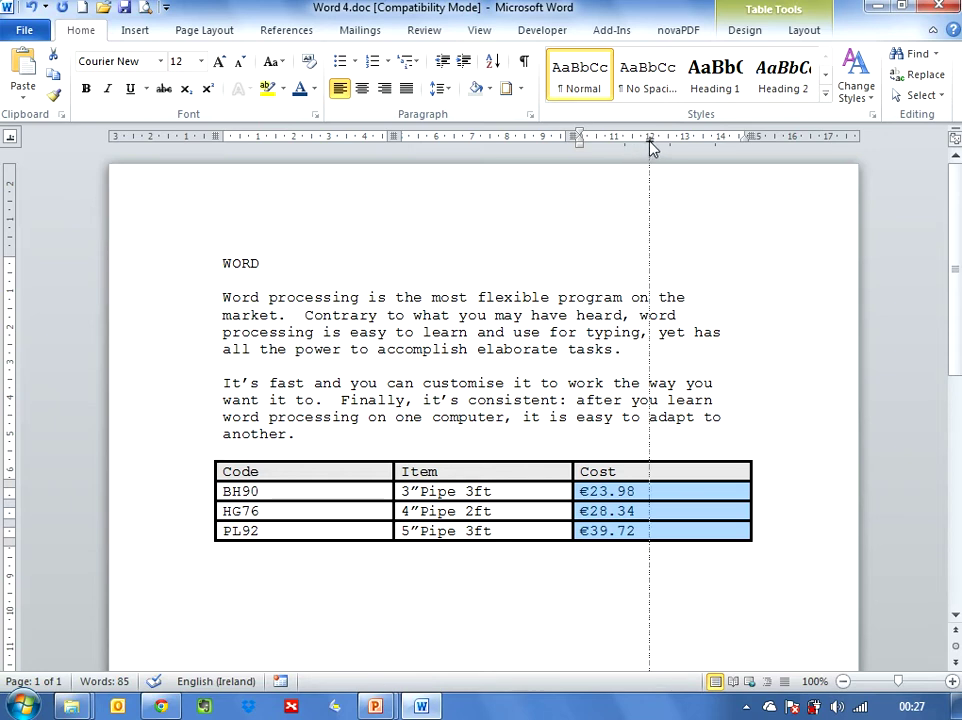
pyautogui.click(662, 511)
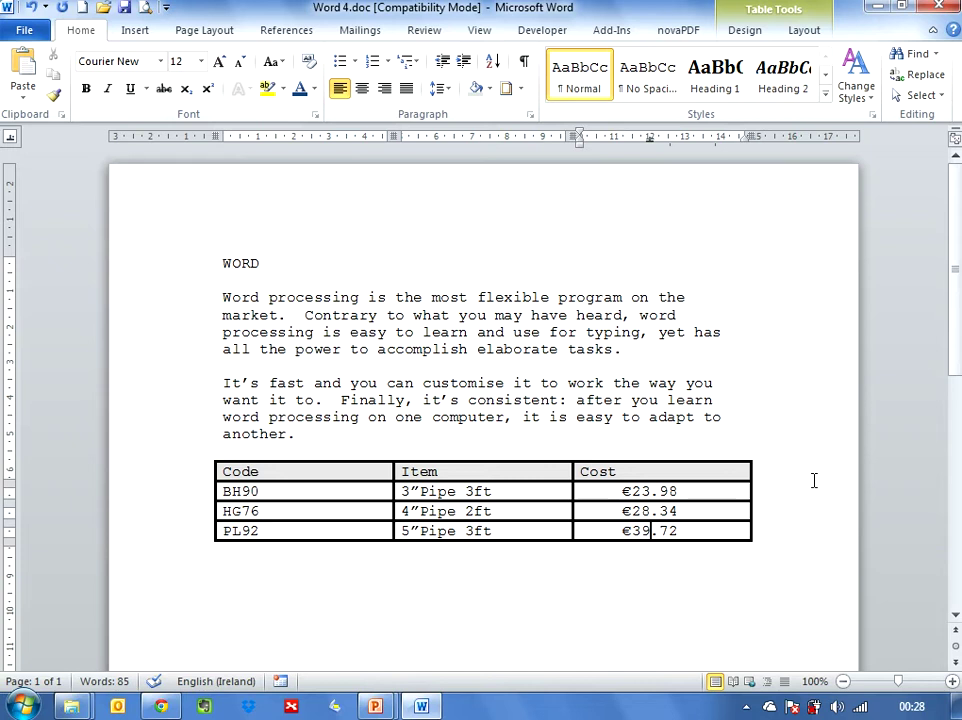
# Change the PL92 cost to €390.72 and the BH90 cost to €3.98 to test the decimal alignment
pyautogui.write('0')
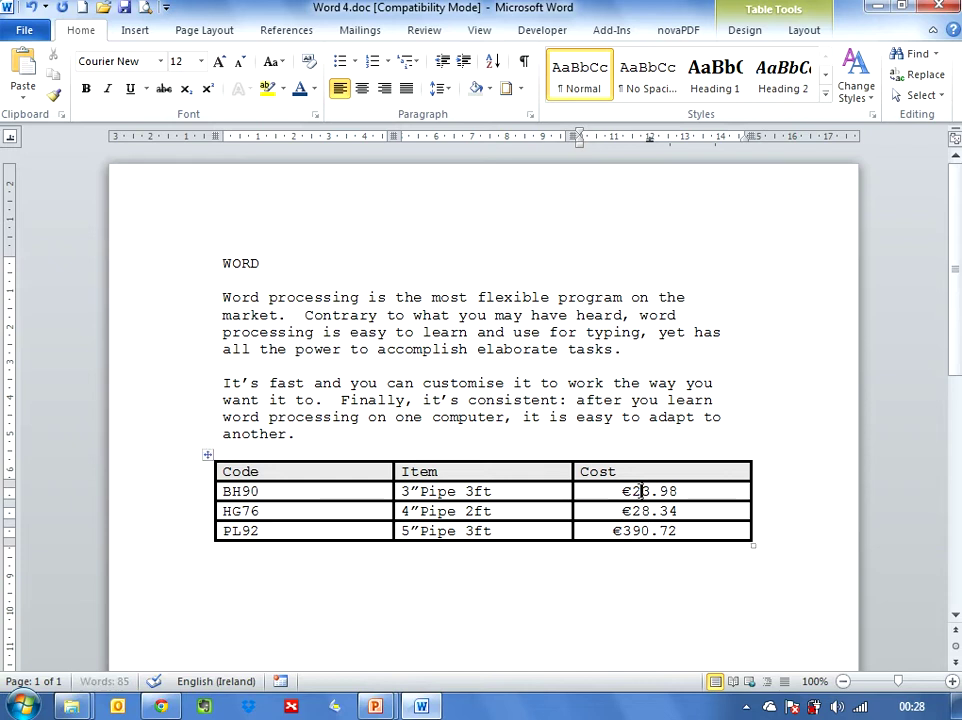
pyautogui.press('BackSpace')
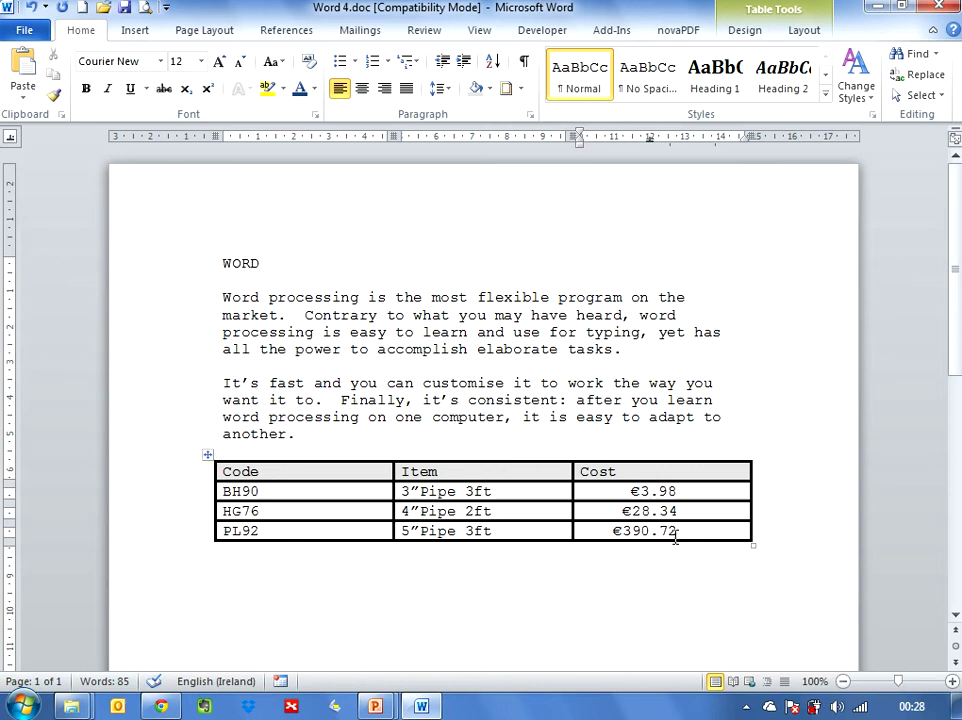
pyautogui.click(726, 590)
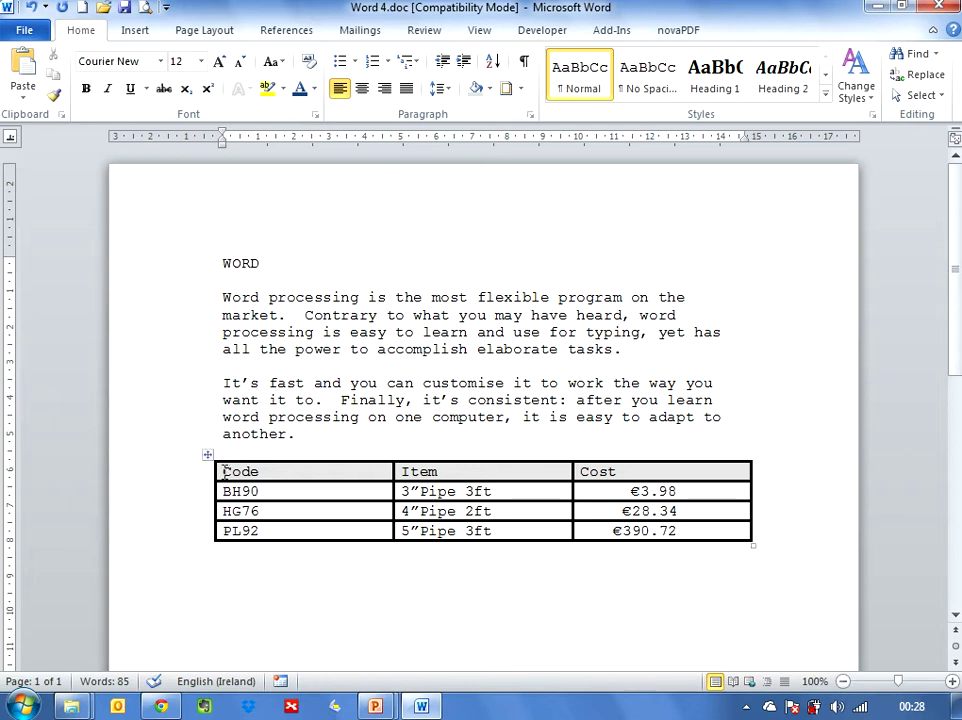
# Make the Code, Item and Cost headings in the table's first row bold and italic
pyautogui.moveTo(223, 470); pyautogui.dragTo(618, 485)
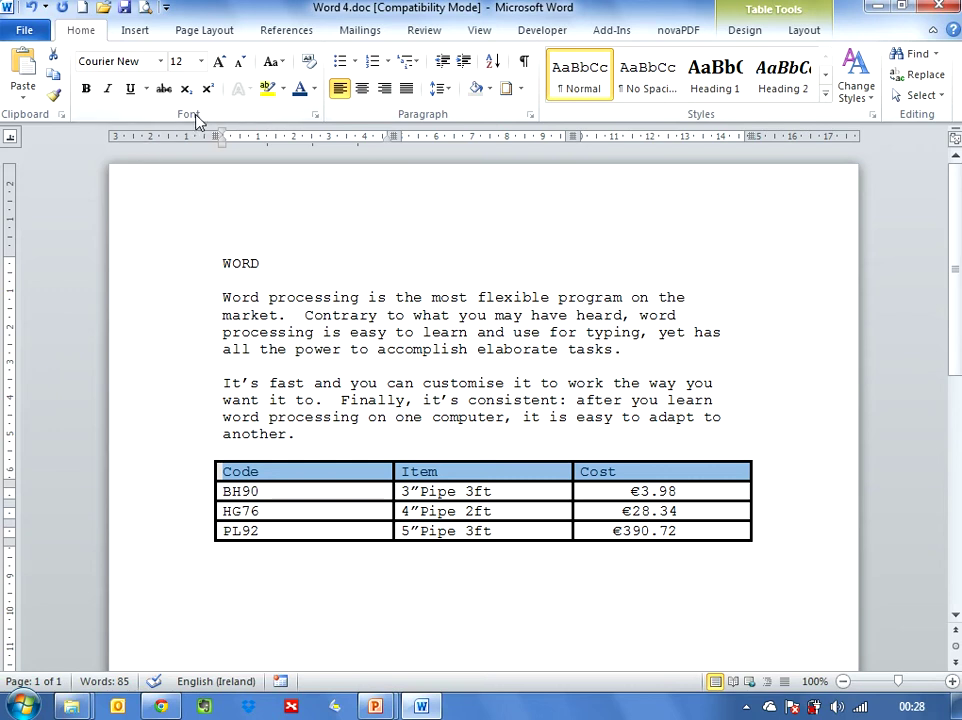
pyautogui.click(87, 90)
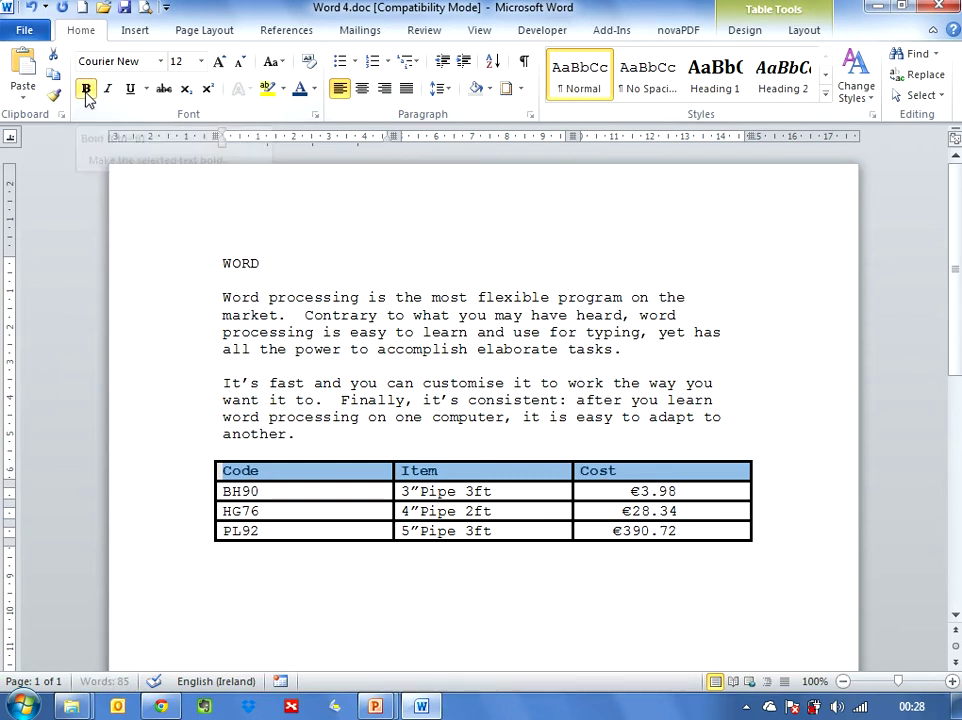
pyautogui.click(109, 90)
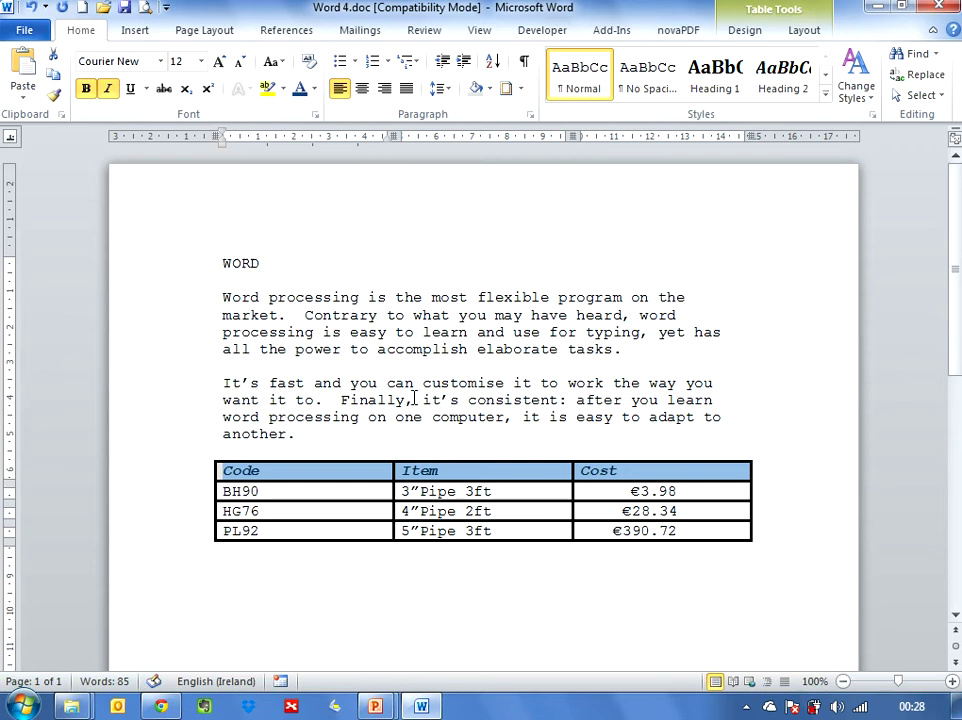
pyautogui.click(658, 615)
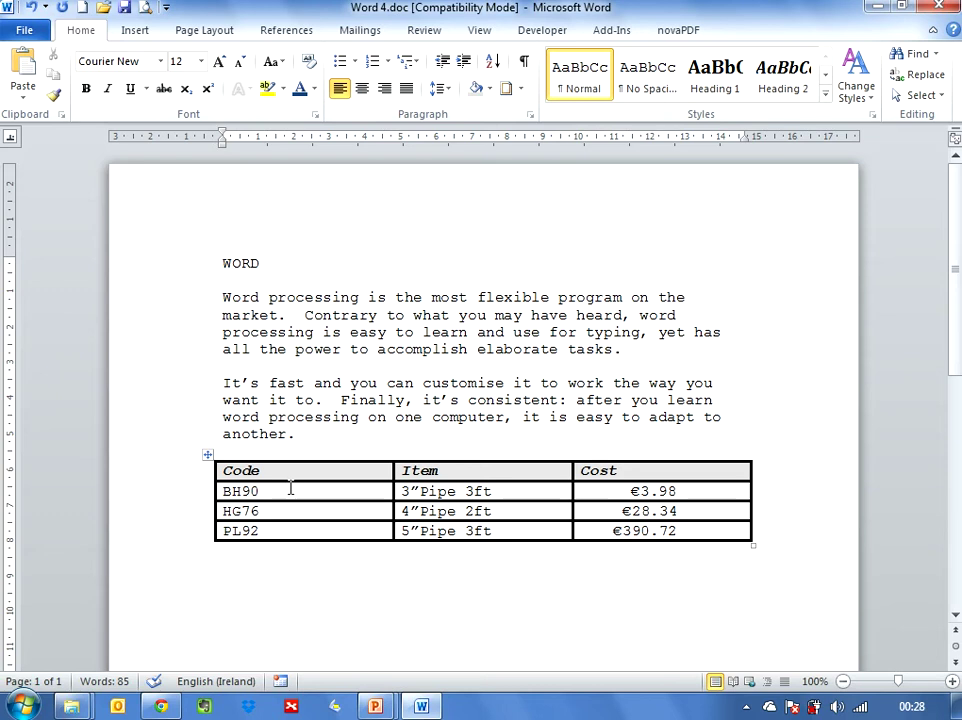
# Set the width of all the table's columns to 3.5 cm
pyautogui.click(207, 455)
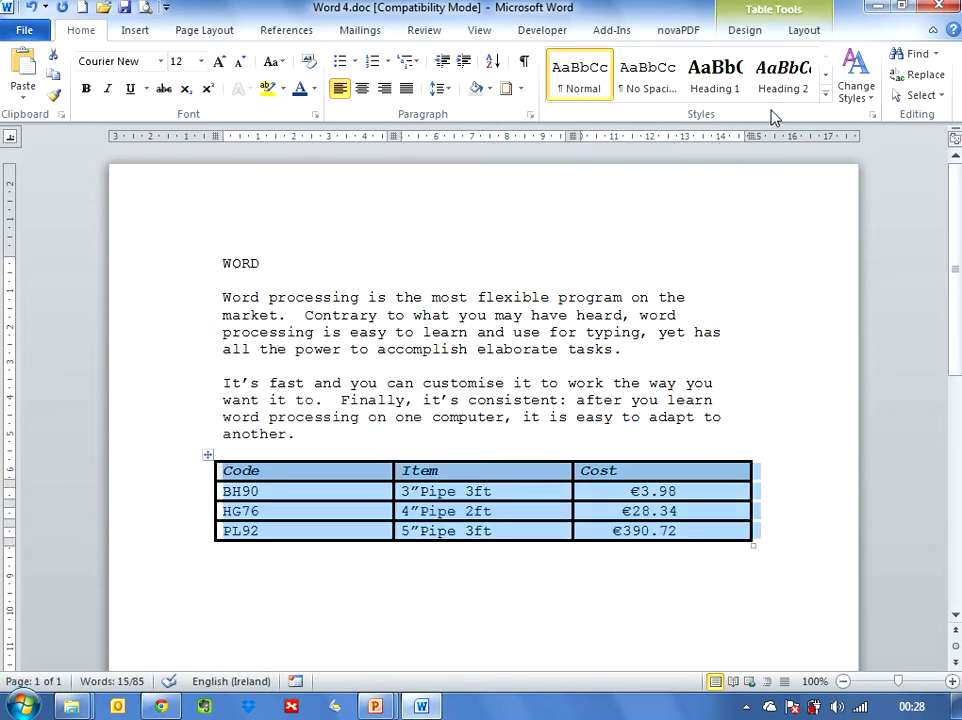
pyautogui.click(804, 31)
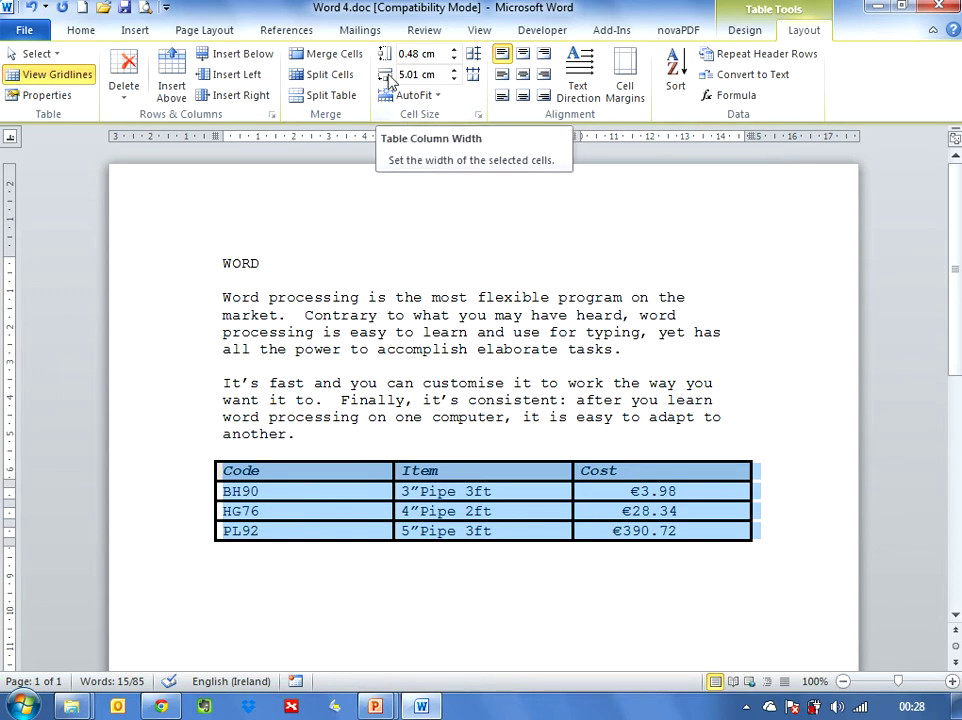
pyautogui.click(454, 79)
pyautogui.click(454, 79)
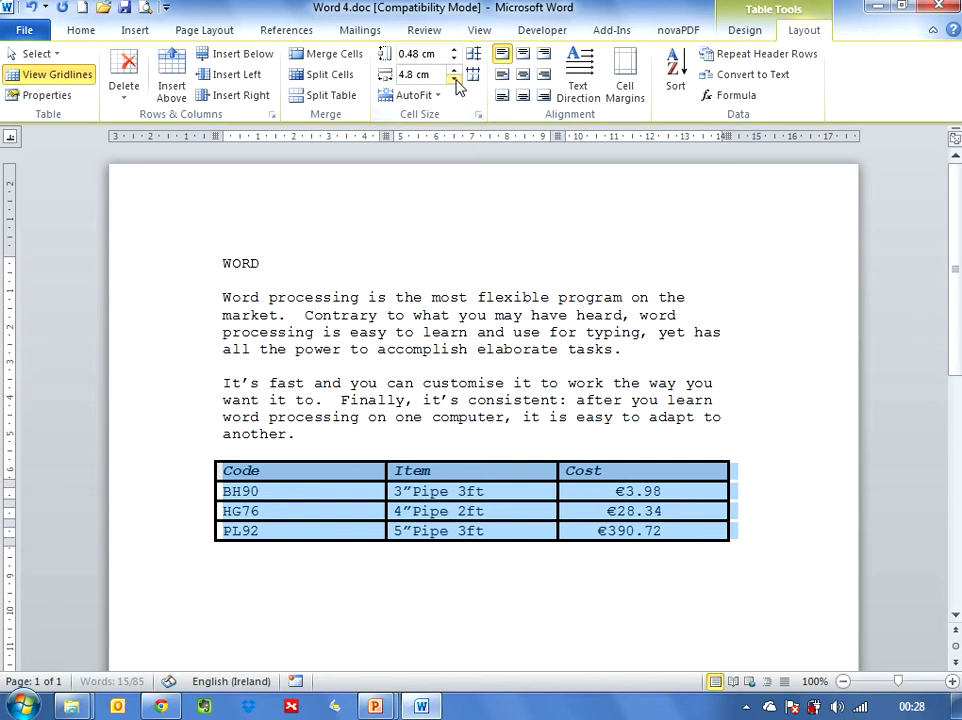
pyautogui.click(454, 79)
pyautogui.click(454, 79)
pyautogui.click(454, 79)
pyautogui.click(454, 79)
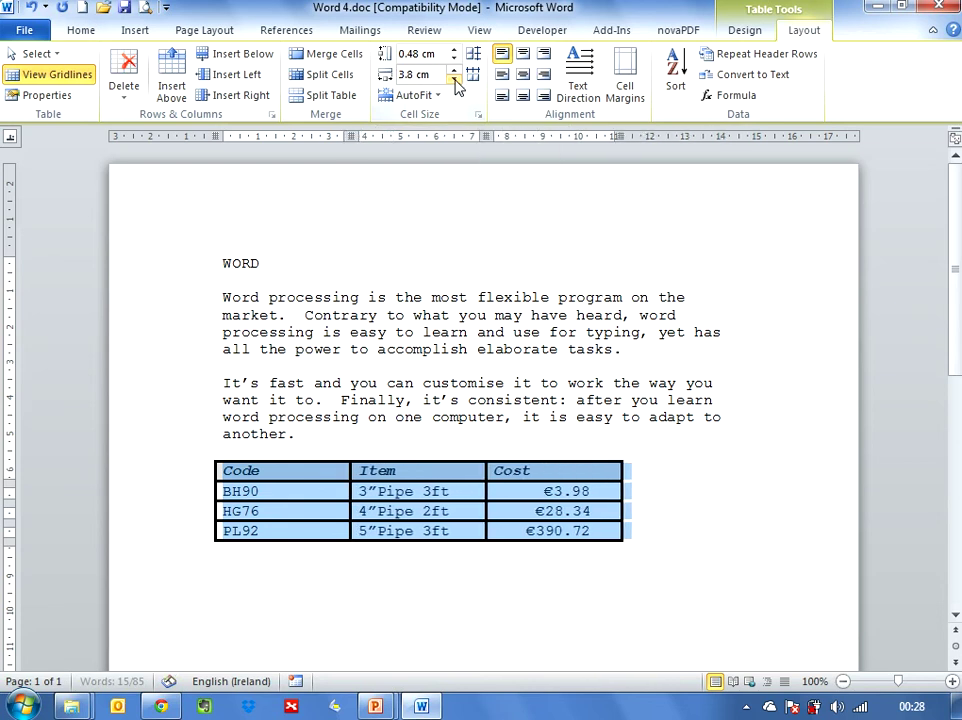
pyautogui.click(454, 79)
pyautogui.click(454, 79)
pyautogui.click(454, 79)
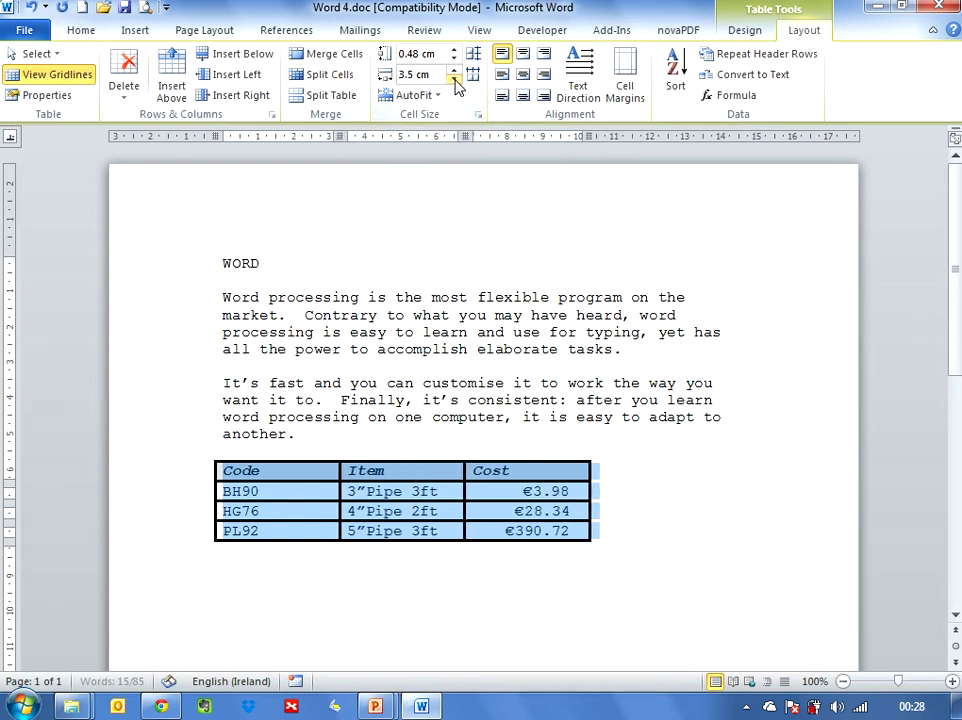
pyautogui.click(666, 506)
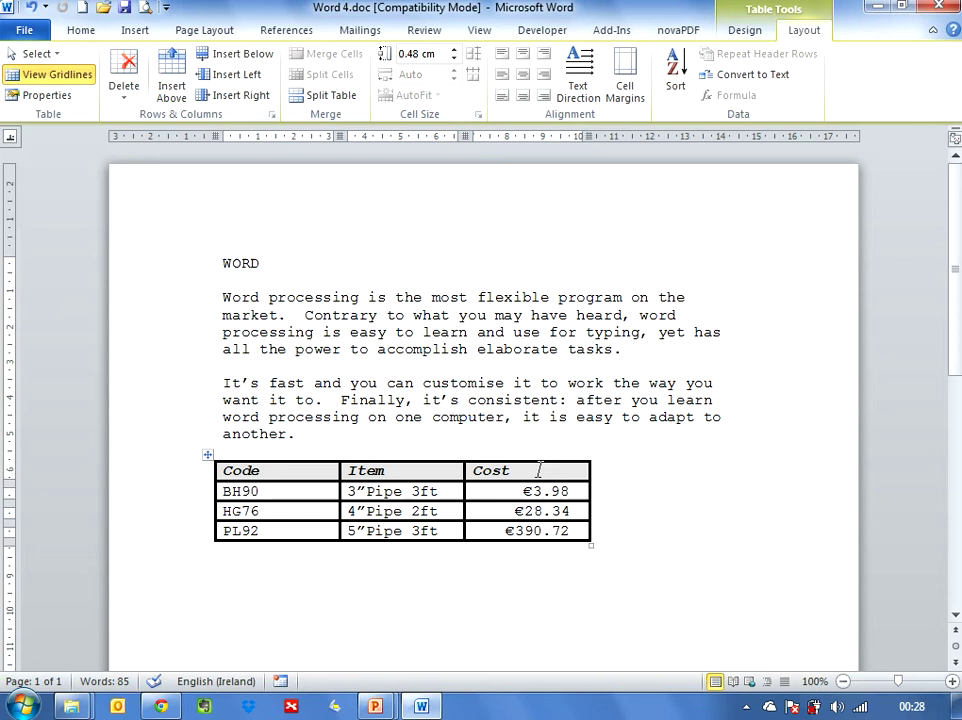
# Insert an empty row directly below the table's Code, Item and Cost heading row
pyautogui.click(400, 471)
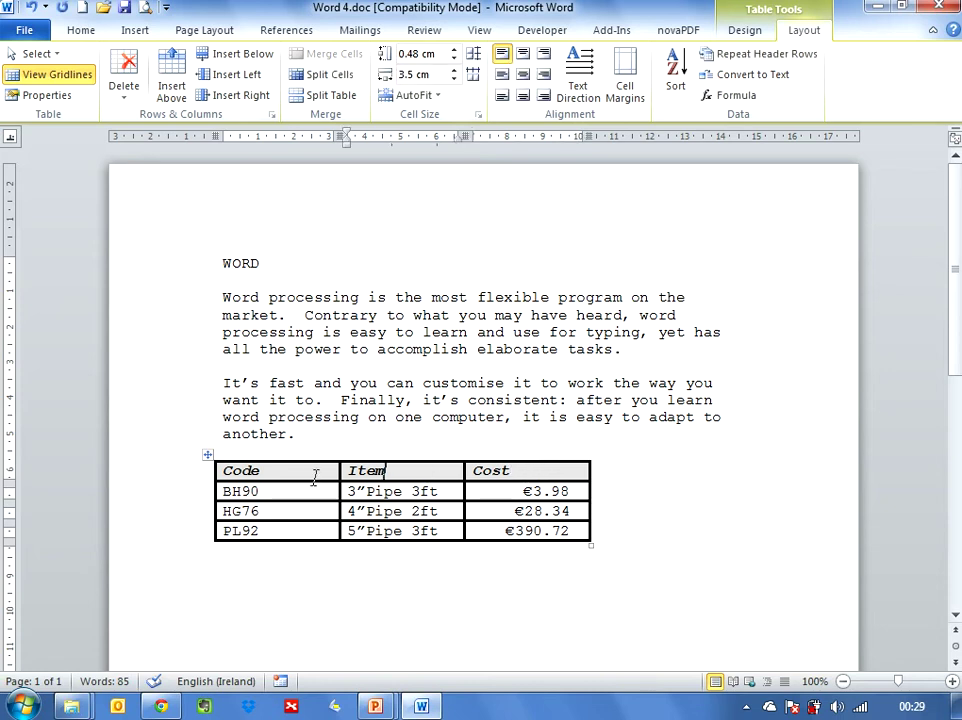
pyautogui.click(312, 474)
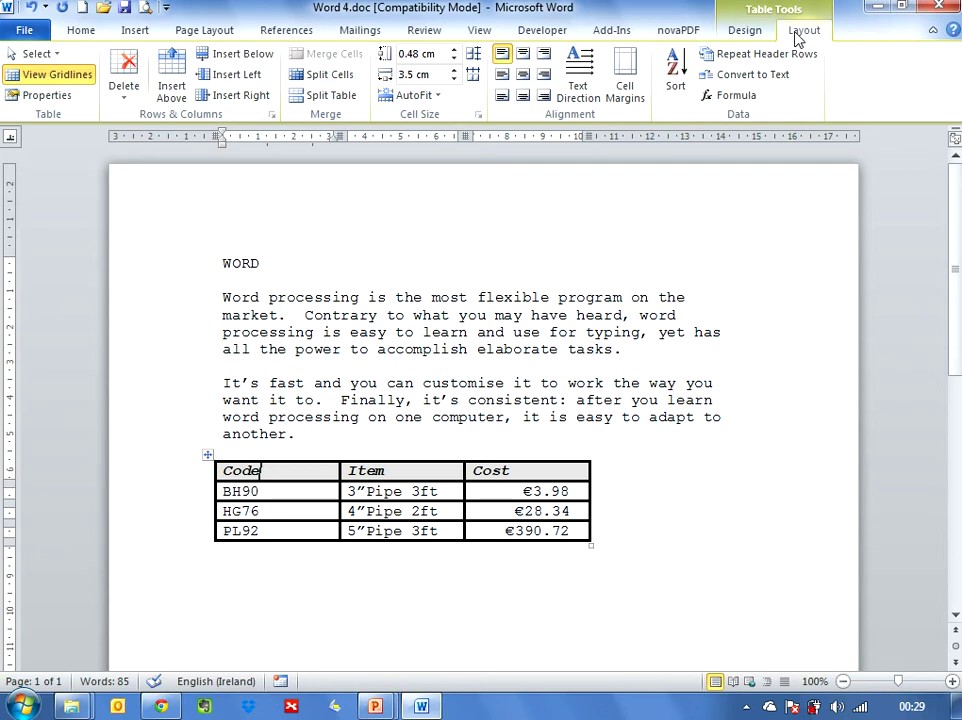
pyautogui.click(263, 56)
pyautogui.click(737, 542)
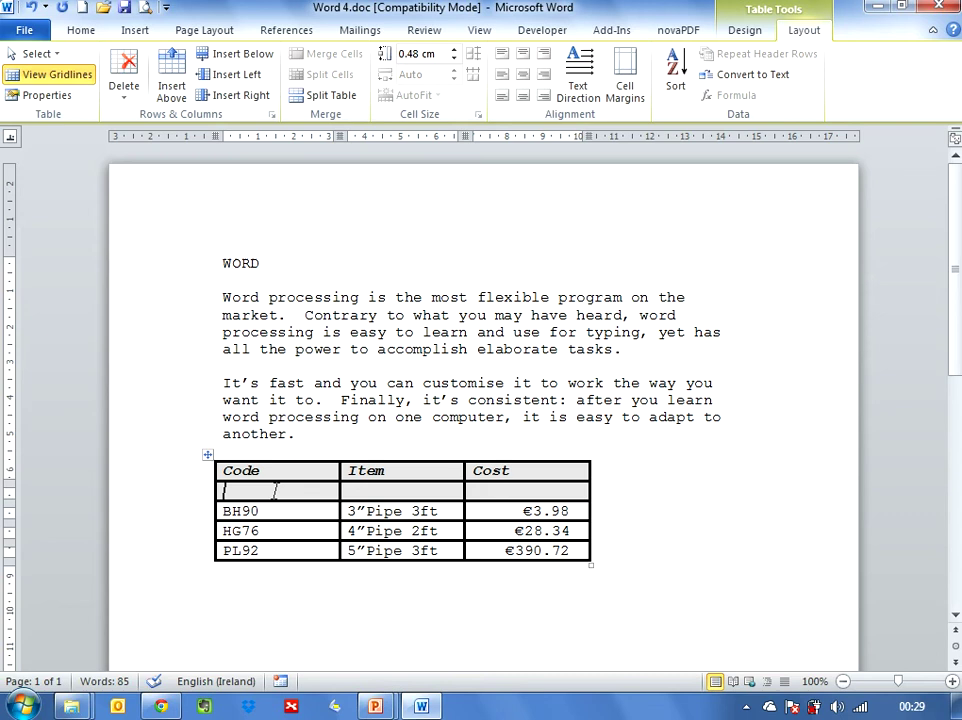
# Shade the empty row beneath the table headings with a light blue theme colour
pyautogui.moveTo(275, 490); pyautogui.dragTo(484, 497)
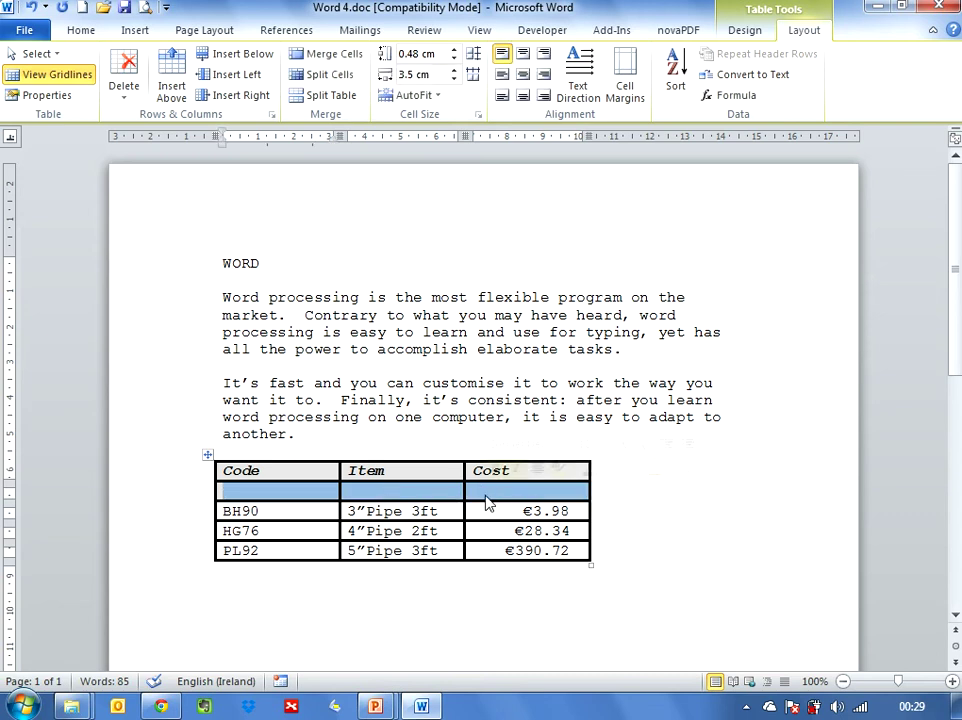
pyautogui.click(84, 31)
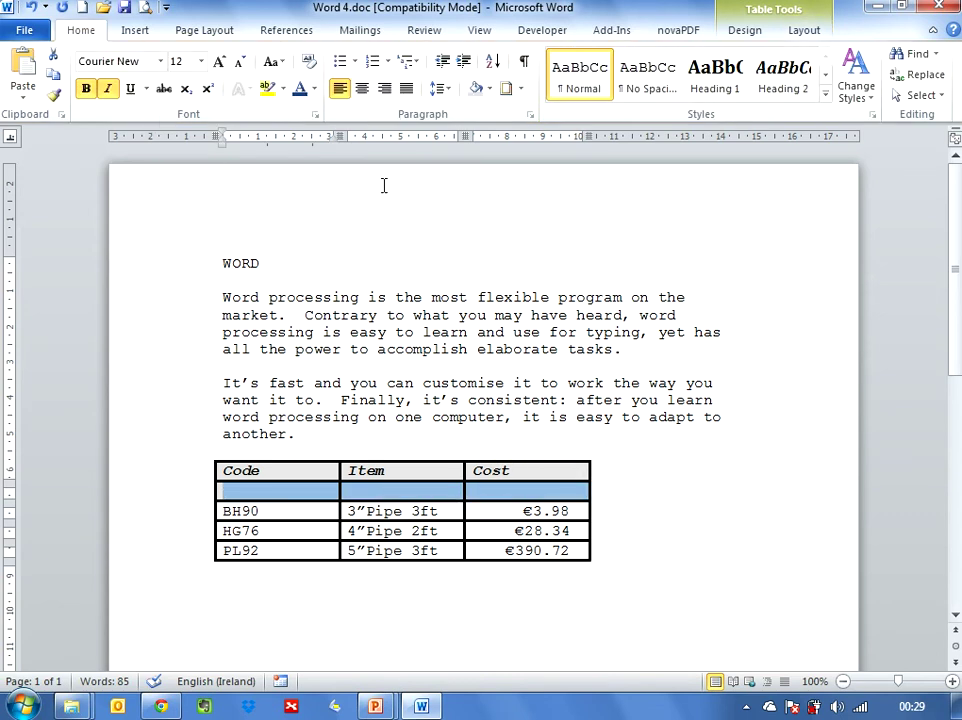
pyautogui.click(491, 89)
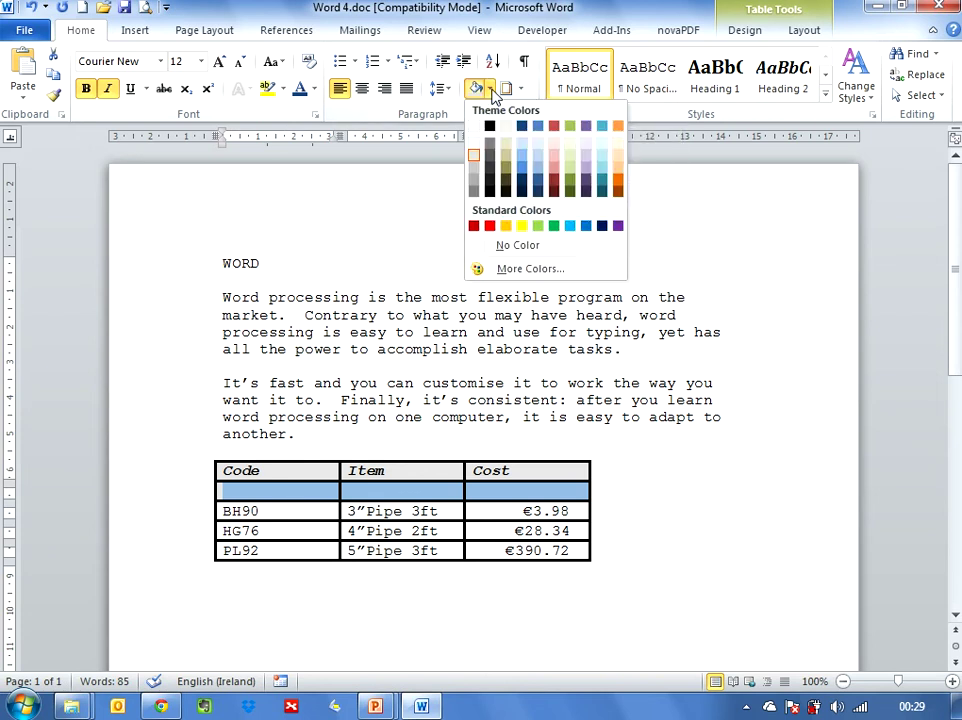
pyautogui.click(522, 147)
pyautogui.click(768, 519)
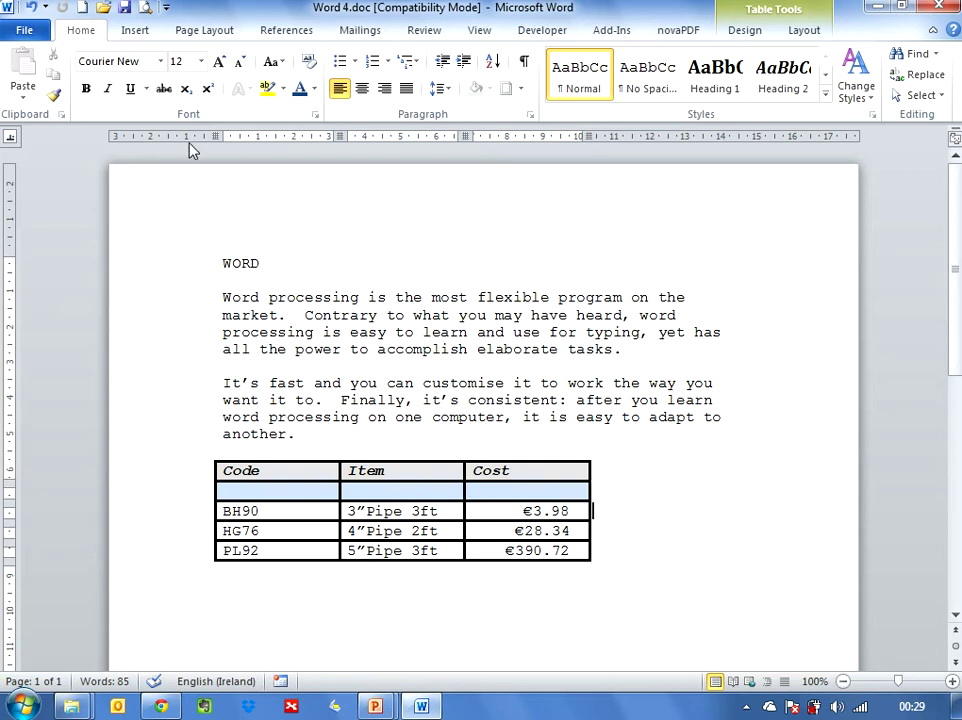
# Add a header to the document using the built-in Blank layout
pyautogui.click(135, 31)
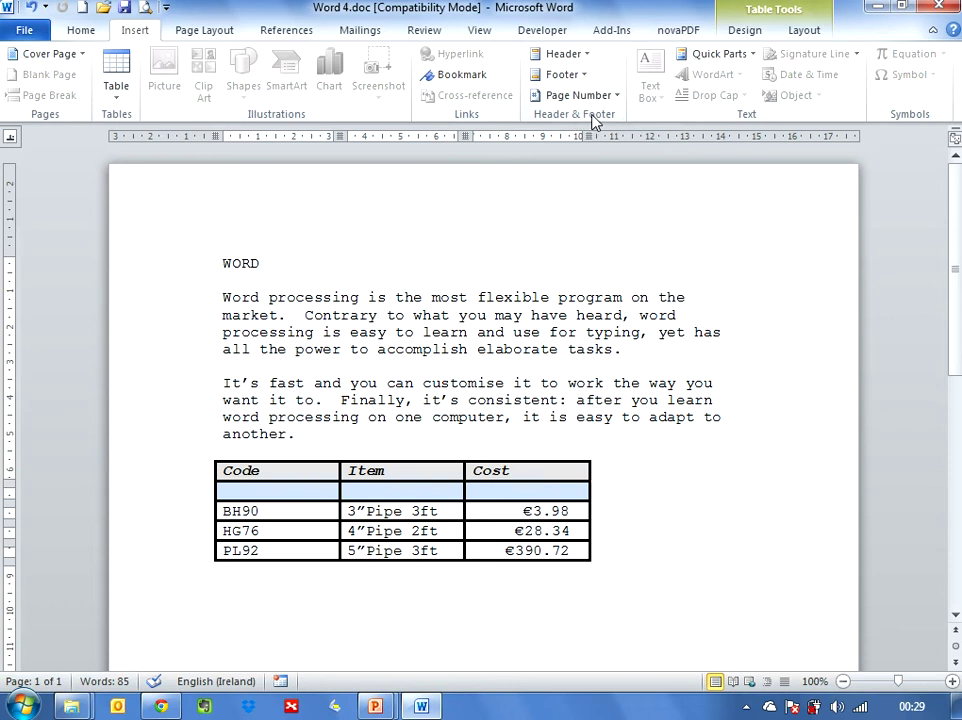
pyautogui.click(589, 56)
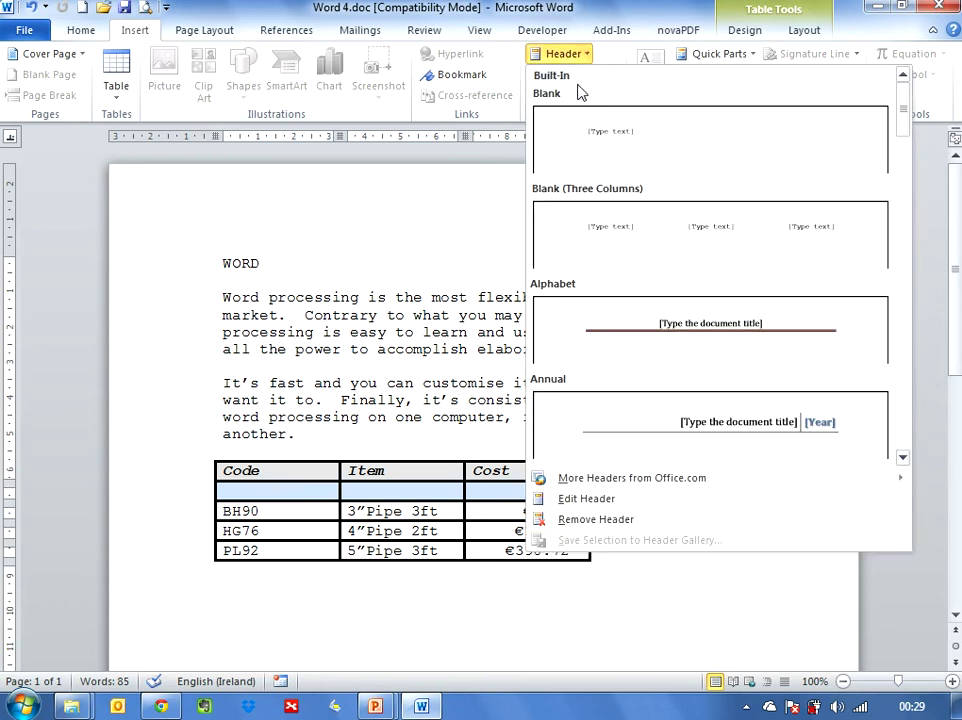
pyautogui.click(622, 148)
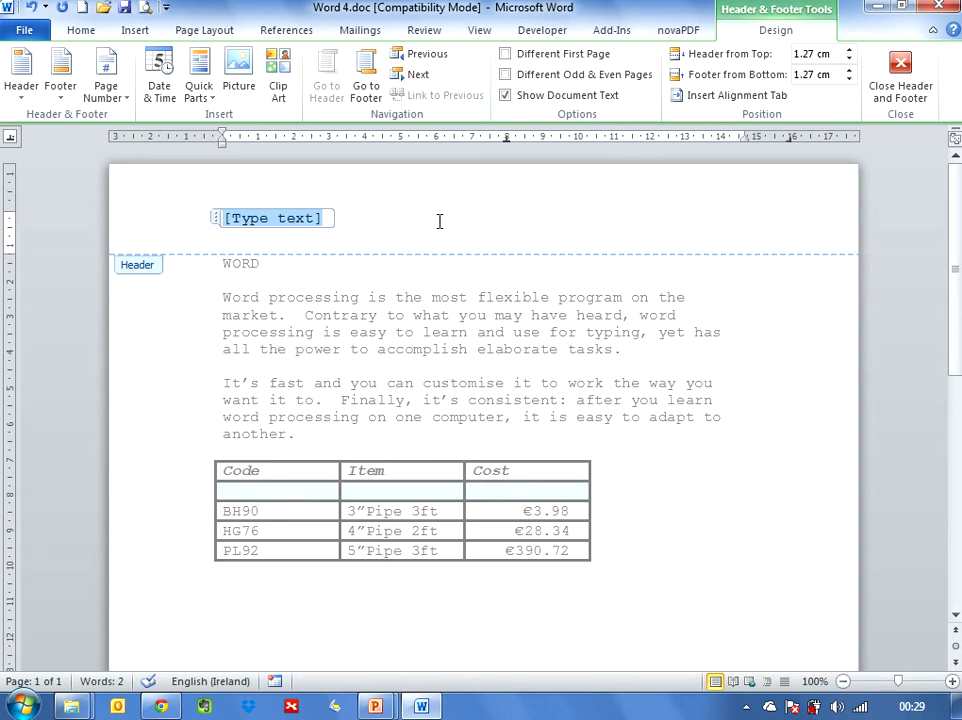
# Fill the header with an automatically updating date in the "Friday, 14 November 2014" format and return to the body text
pyautogui.click(137, 31)
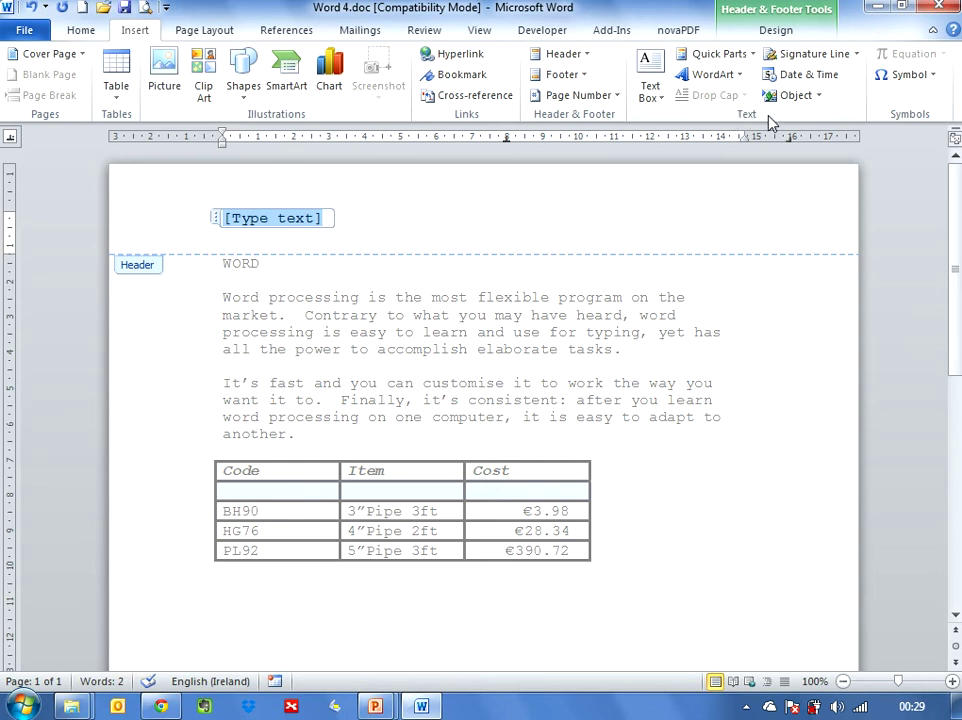
pyautogui.click(828, 79)
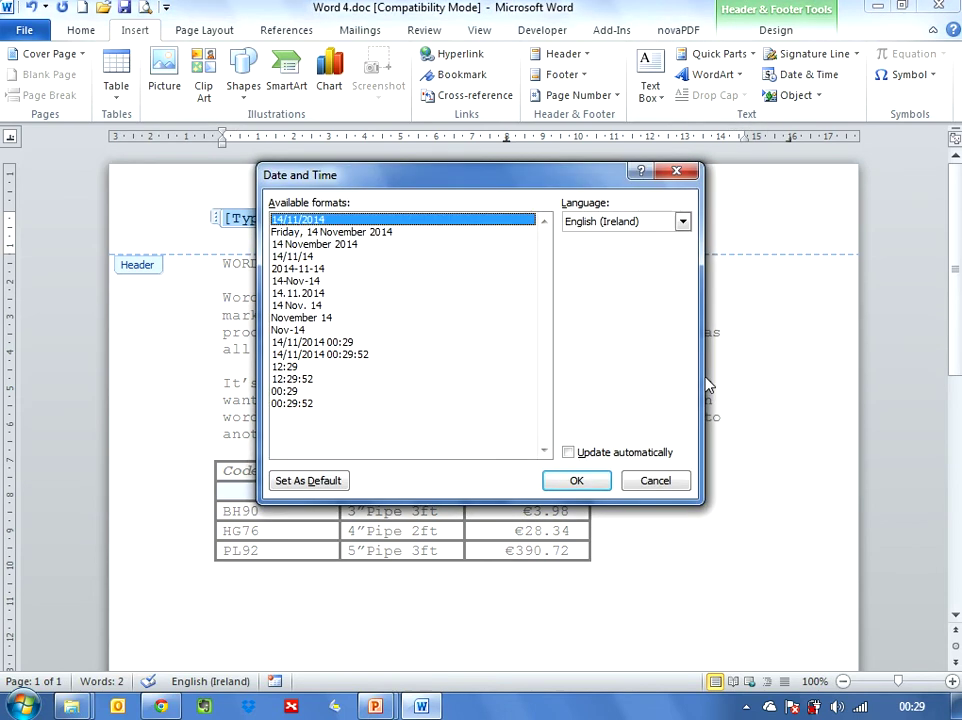
pyautogui.click(347, 232)
pyautogui.click(306, 317)
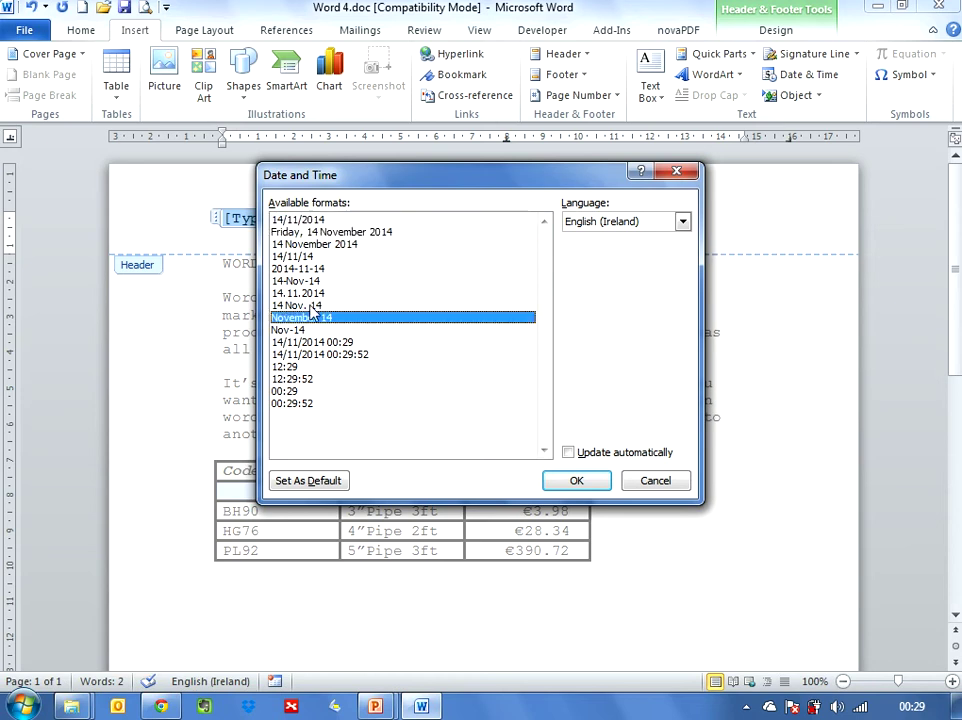
pyautogui.click(288, 233)
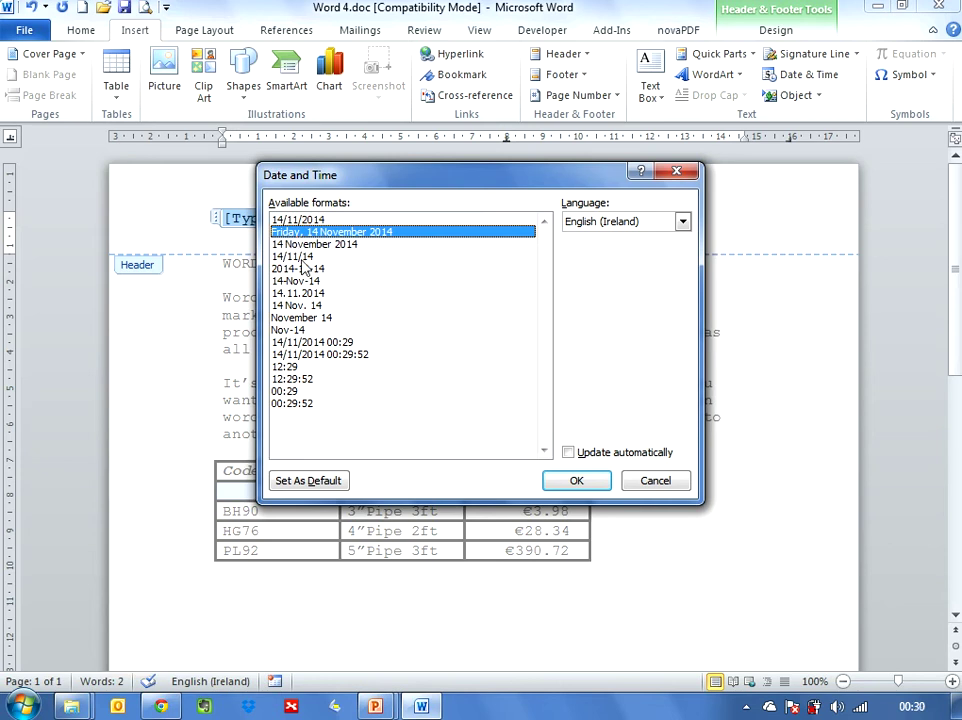
pyautogui.click(568, 453)
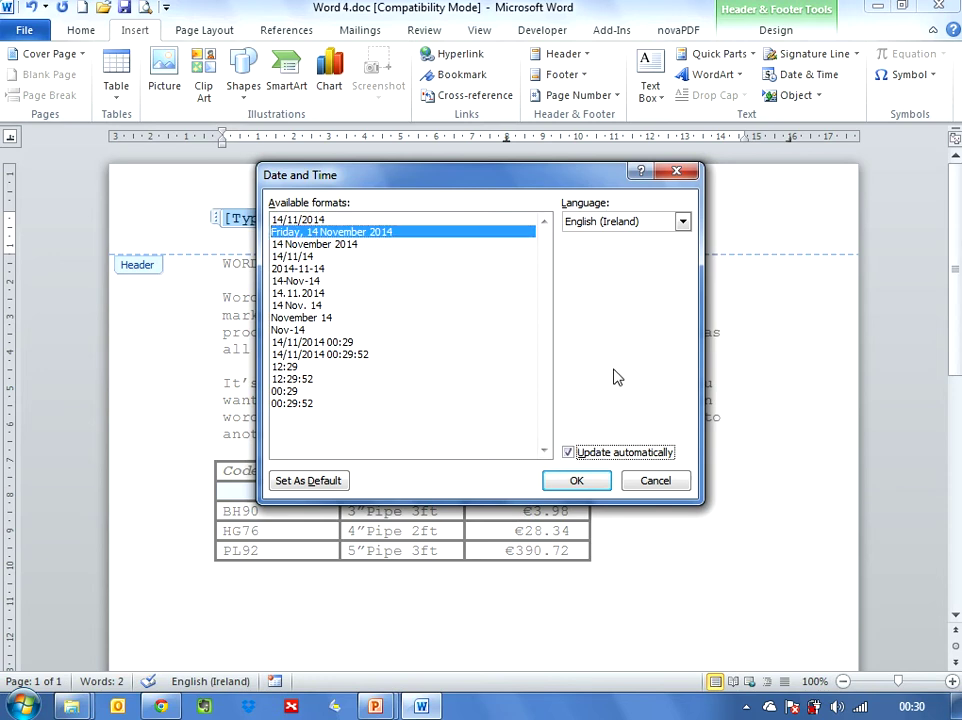
pyautogui.click(577, 482)
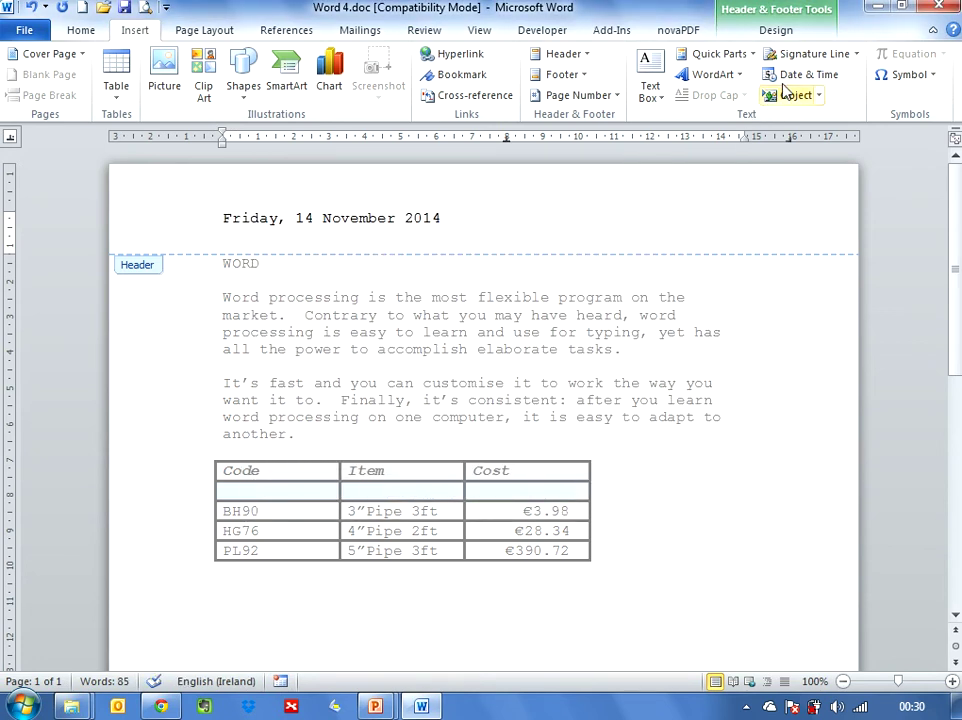
pyautogui.click(784, 32)
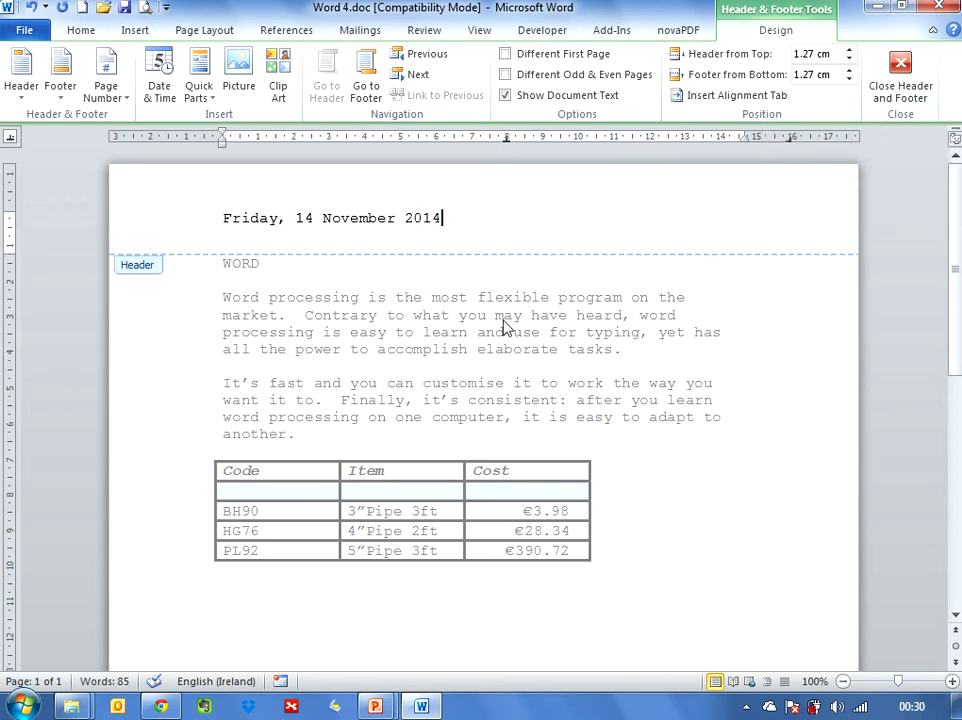
pyautogui.doubleClick(664, 476)
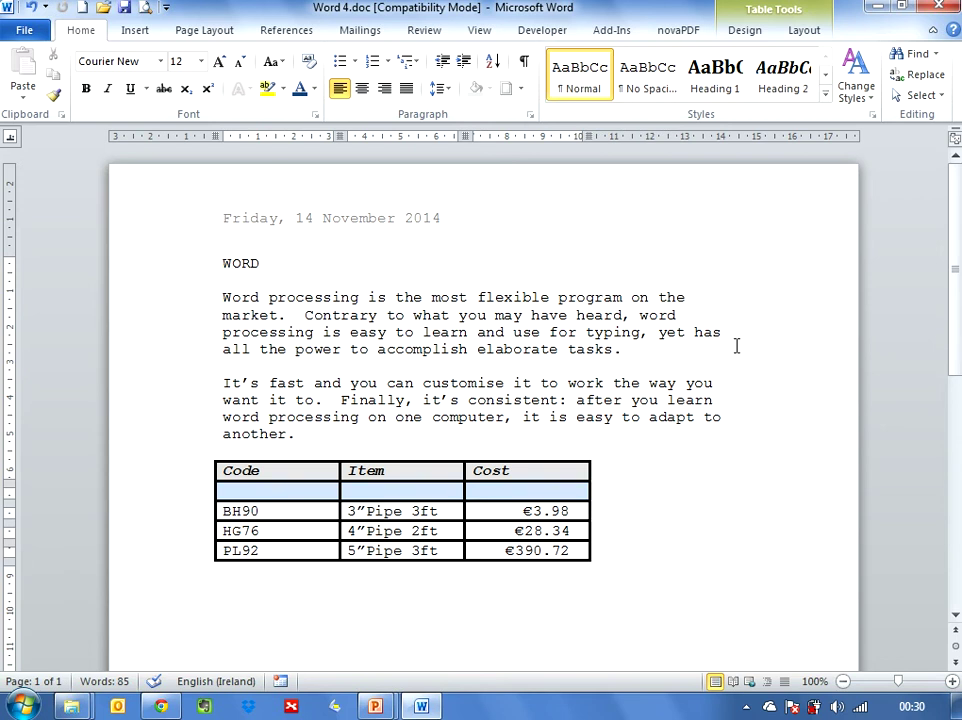
# Set the whole document's top margin to 3 cm and increase its bottom margin
pyautogui.scroll(-10, 777, 393)
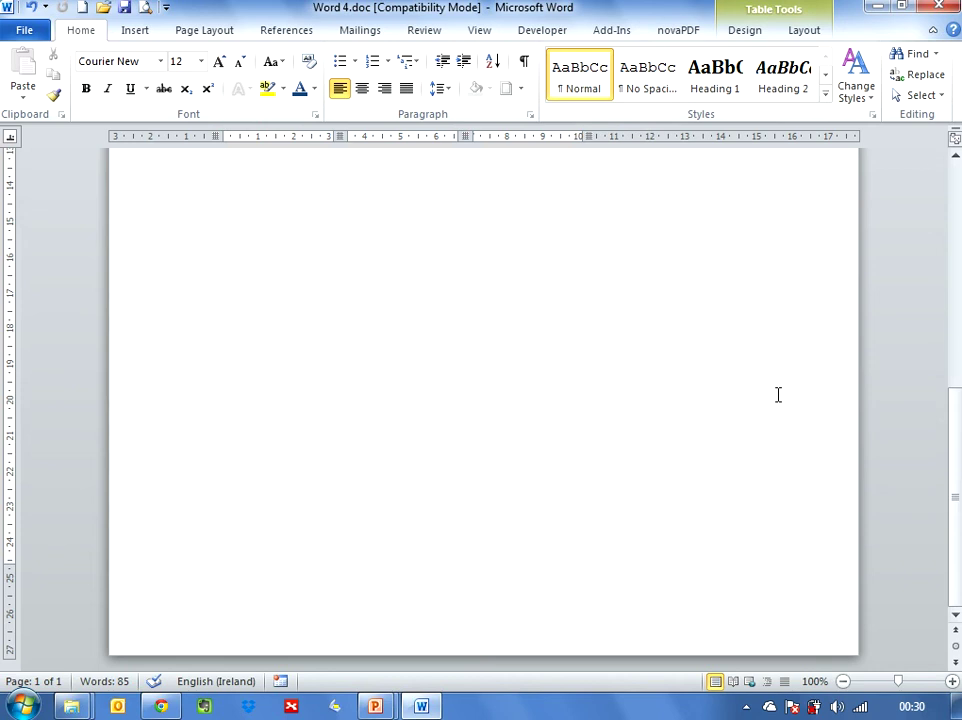
pyautogui.scroll(10, 778, 395)
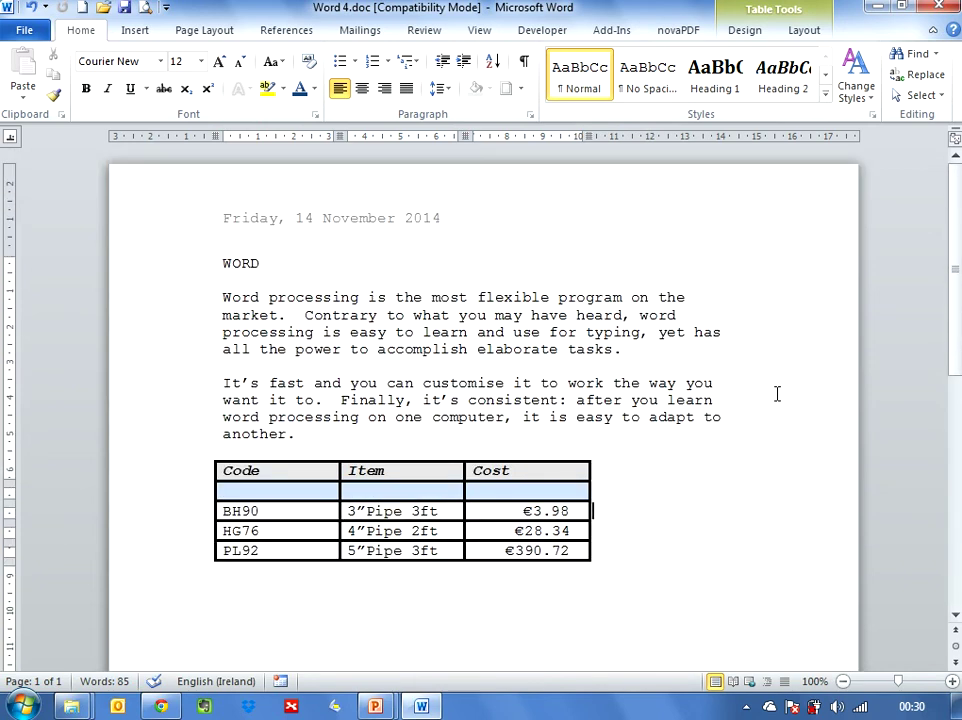
pyautogui.click(220, 30)
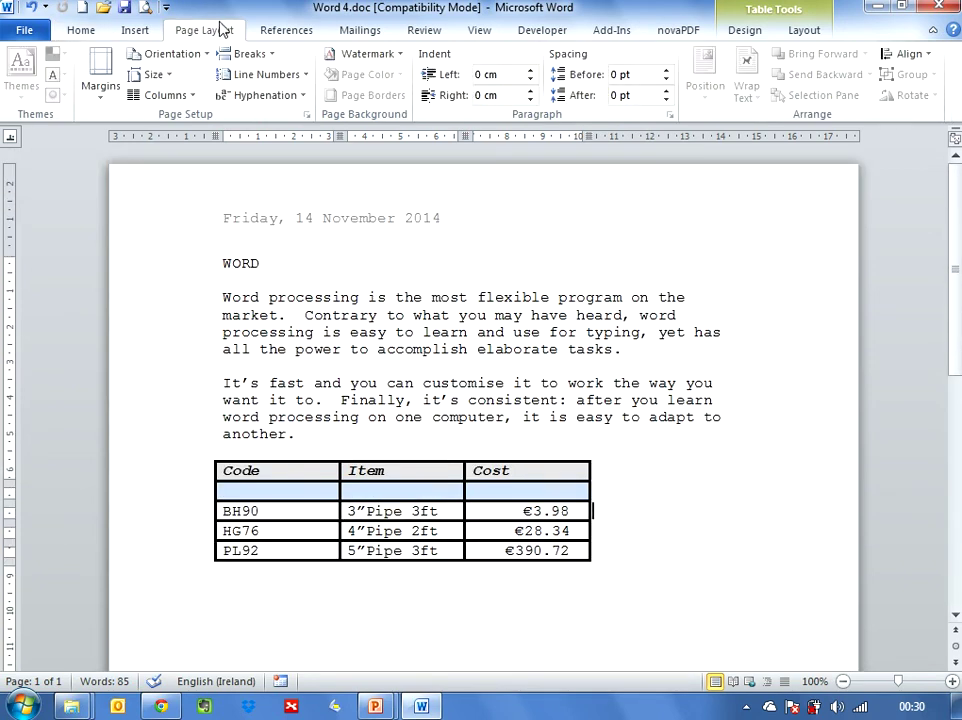
pyautogui.click(101, 97)
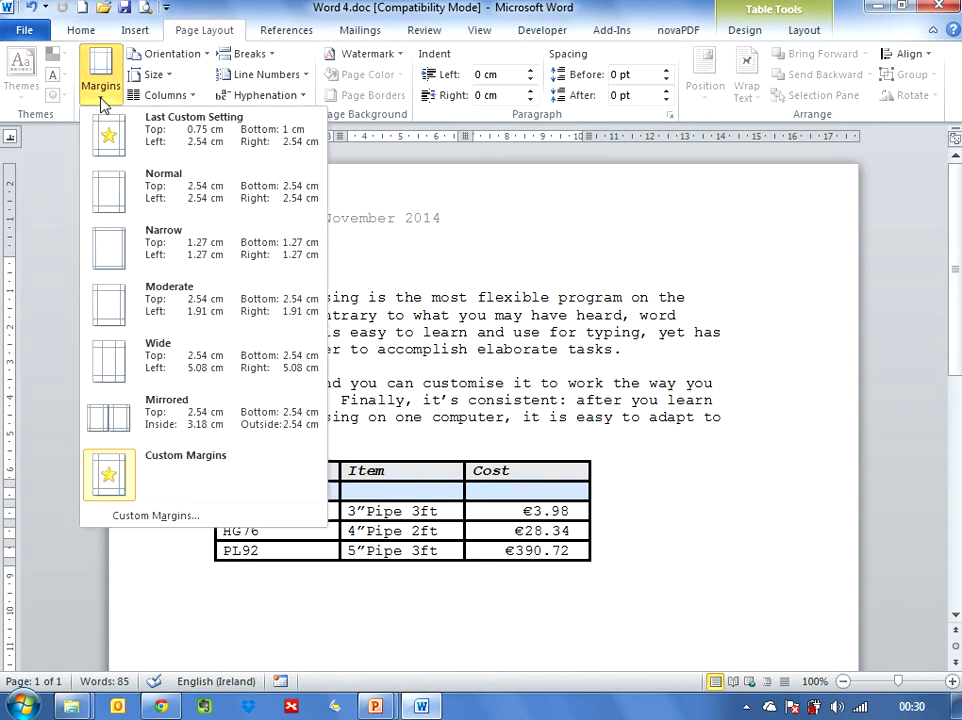
pyautogui.click(147, 518)
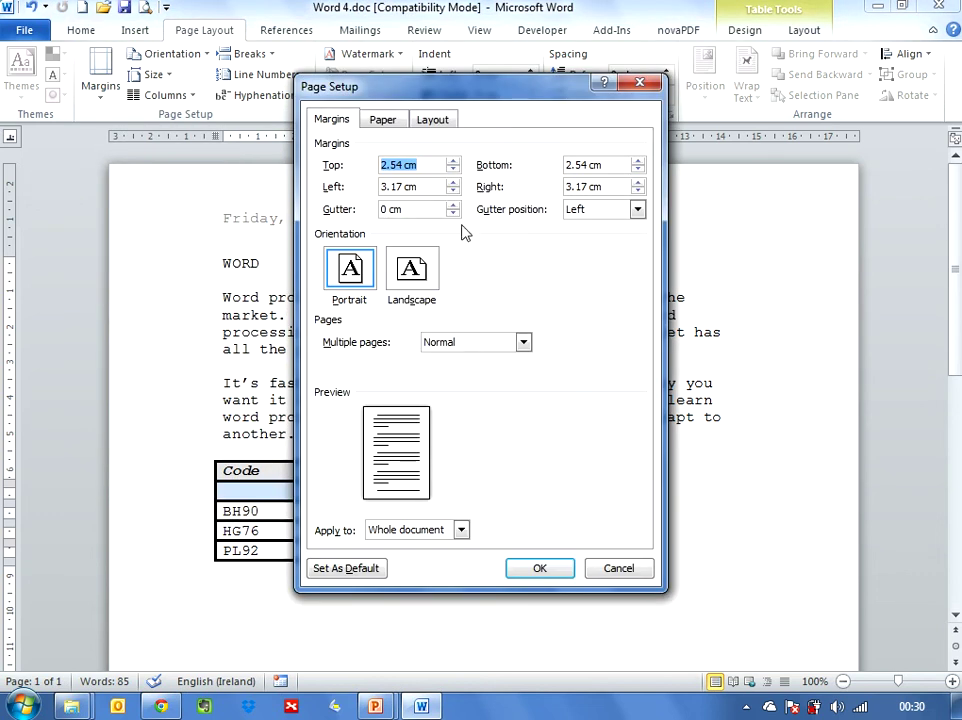
pyautogui.click(453, 161)
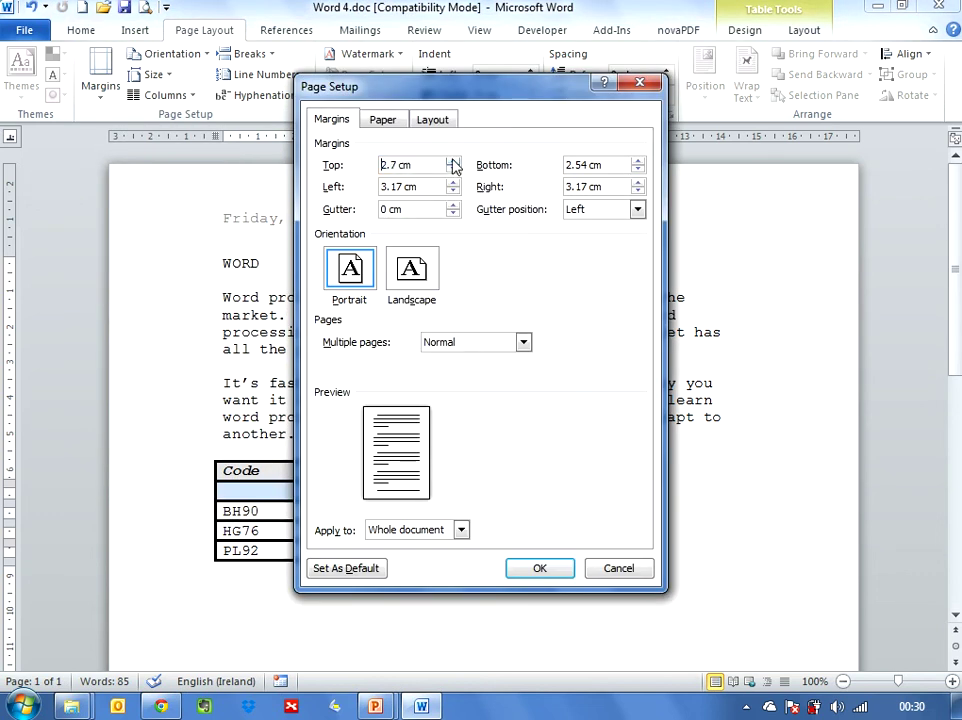
pyautogui.click(453, 161)
pyautogui.click(453, 161)
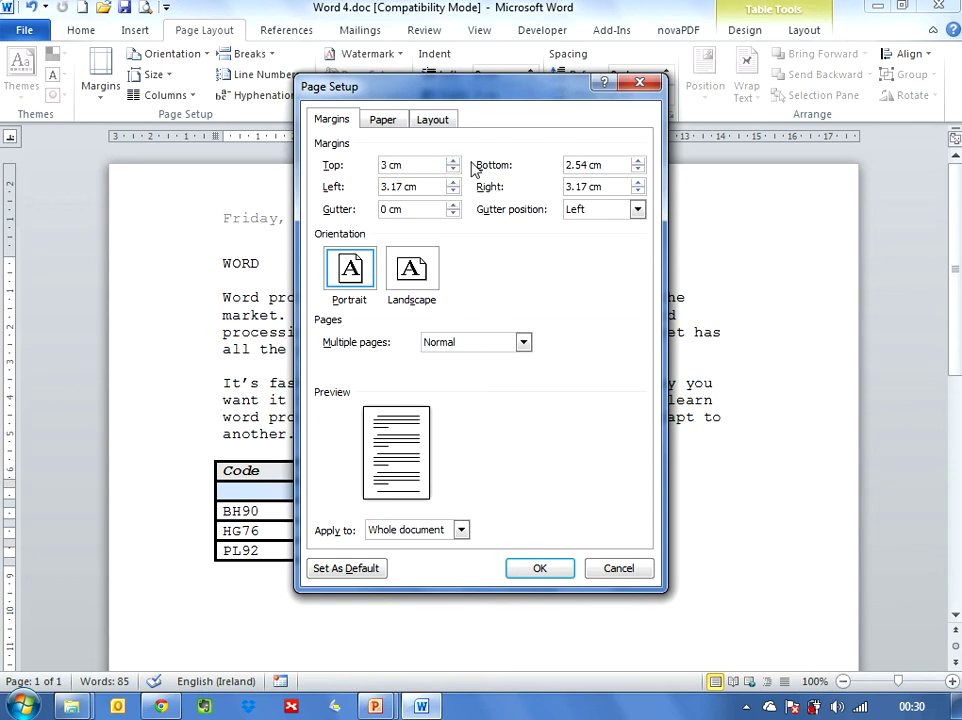
pyautogui.click(638, 161)
pyautogui.click(539, 570)
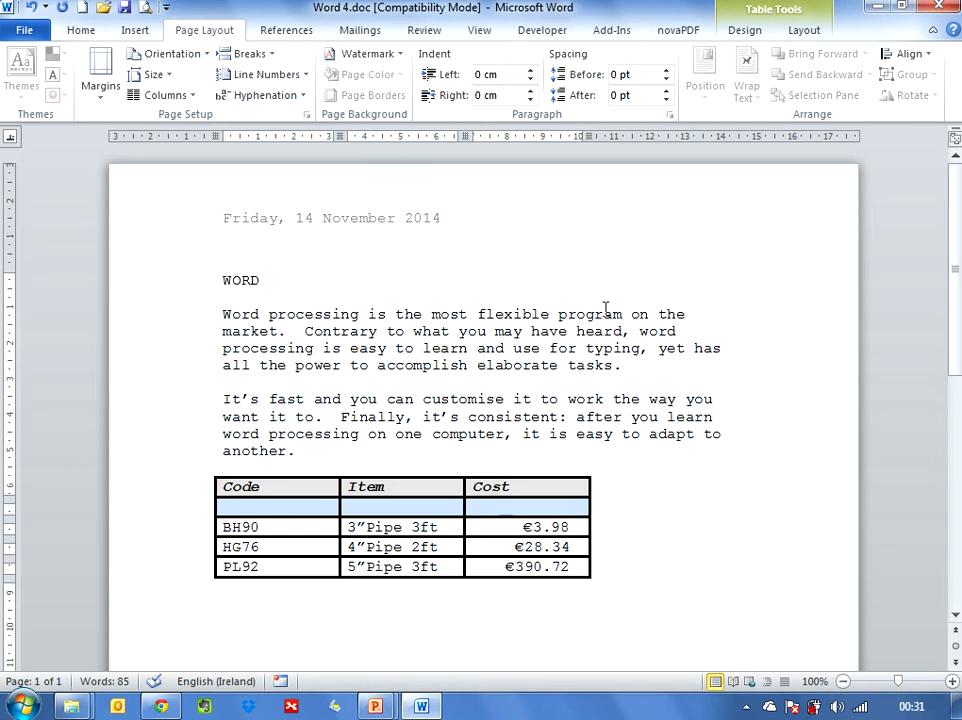
# Turn on automatic hyphenation for the document
pyautogui.click(696, 314)
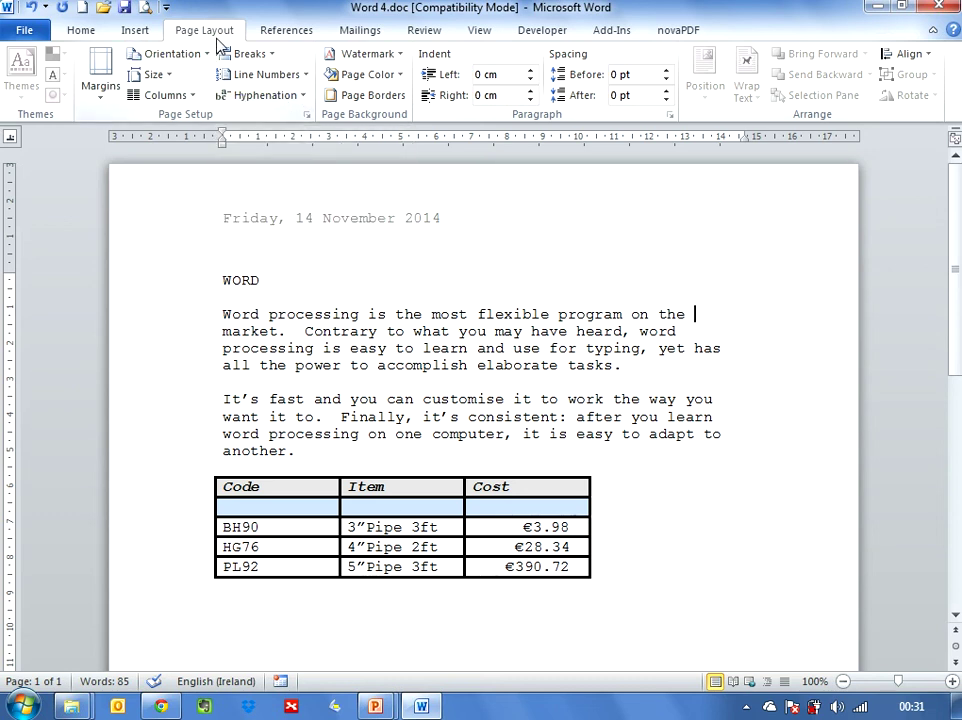
pyautogui.click(303, 96)
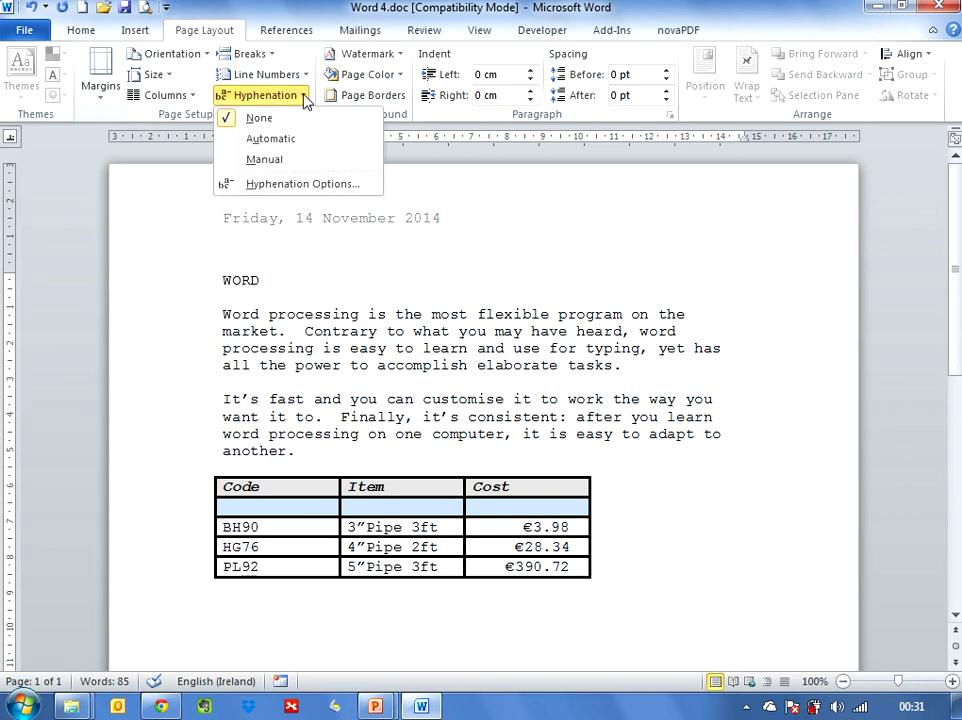
pyautogui.click(267, 142)
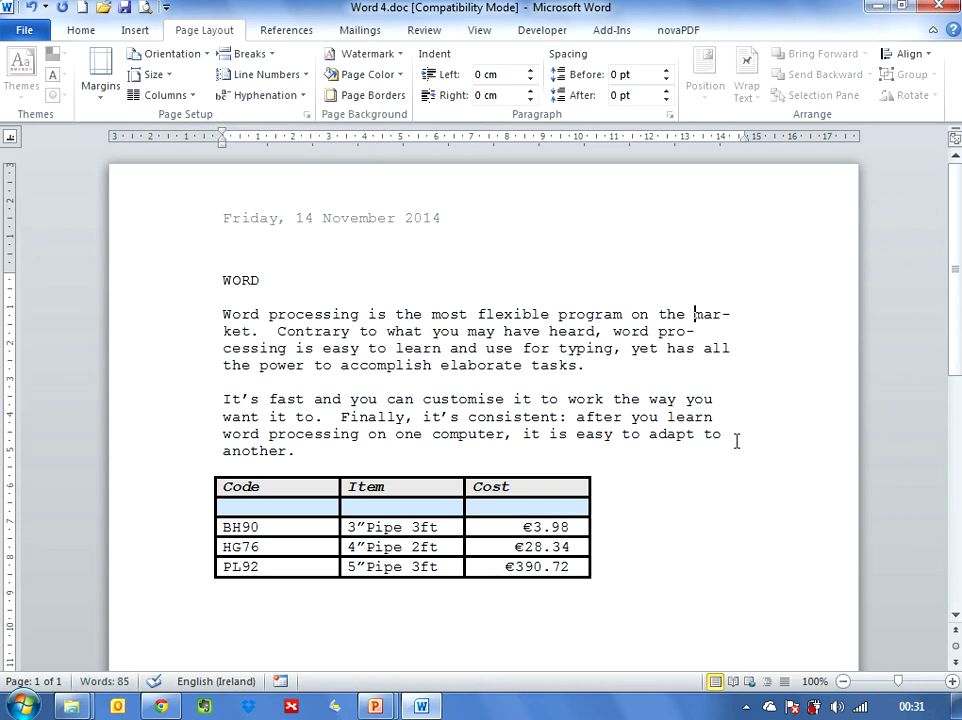
# Examine the line-end hyphenation of the words "market" and "processing" in the first paragraph
pyautogui.doubleClick(708, 316)
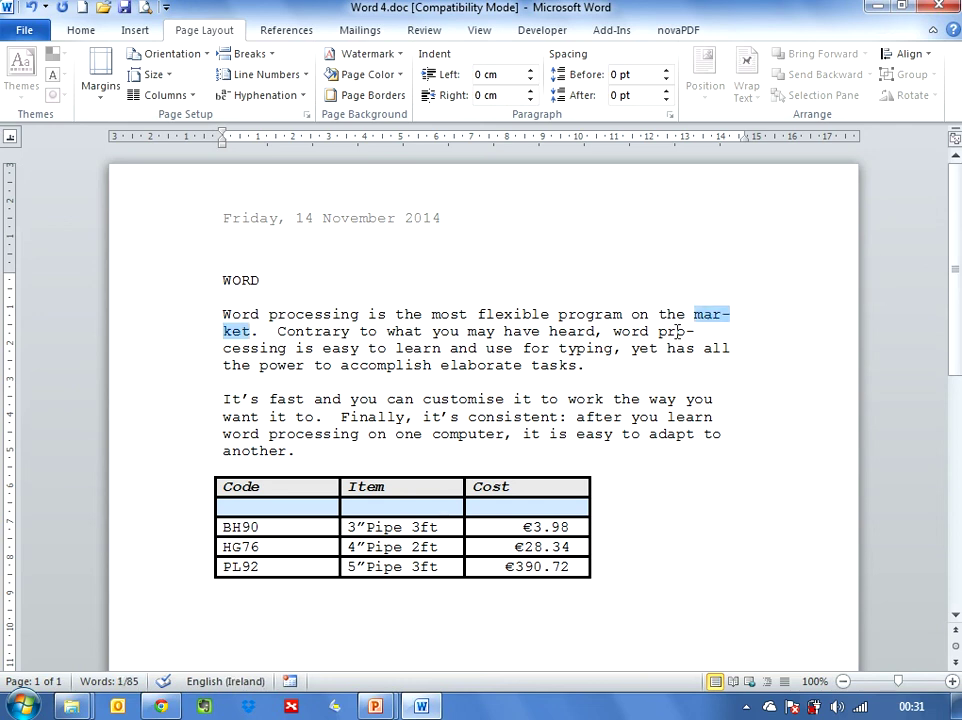
pyautogui.doubleClick(675, 331)
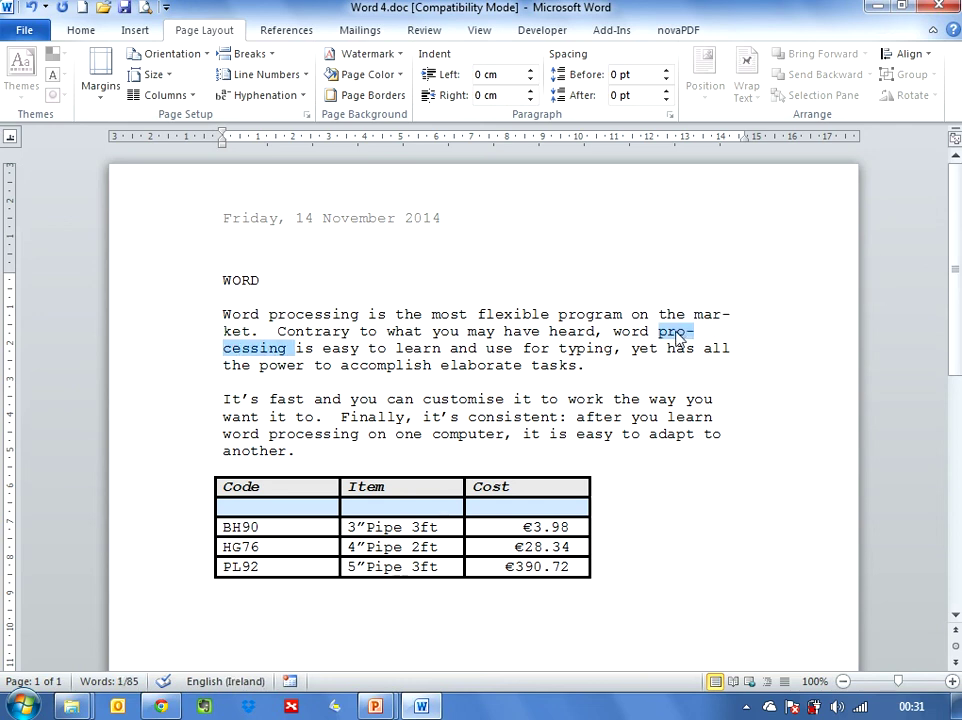
pyautogui.click(706, 477)
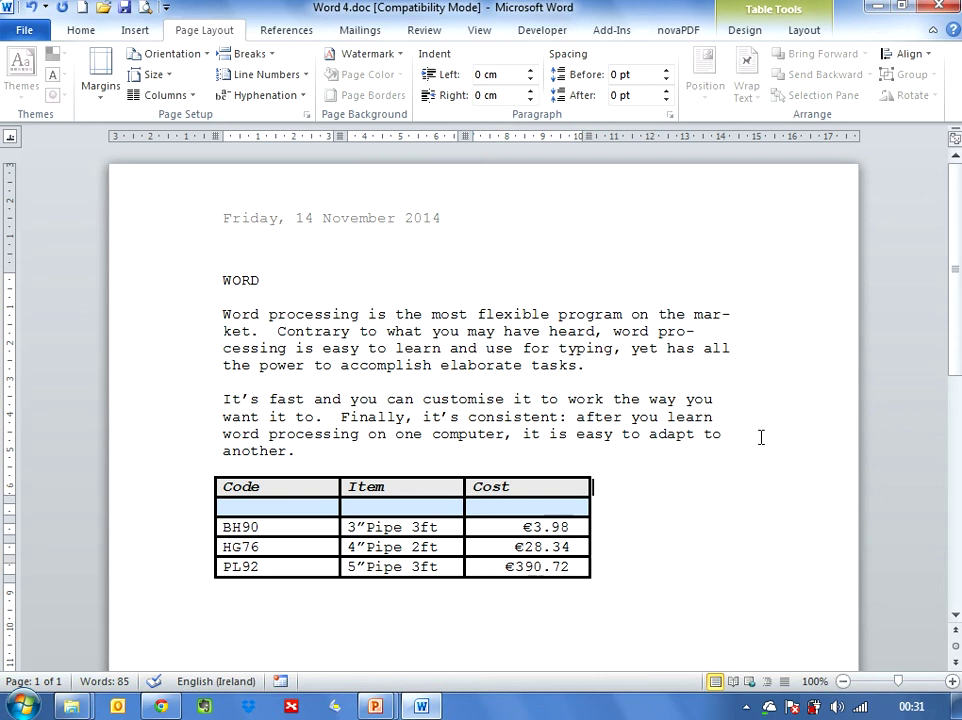
# Save the finished document under its existing name and close it
pyautogui.click(38, 33)
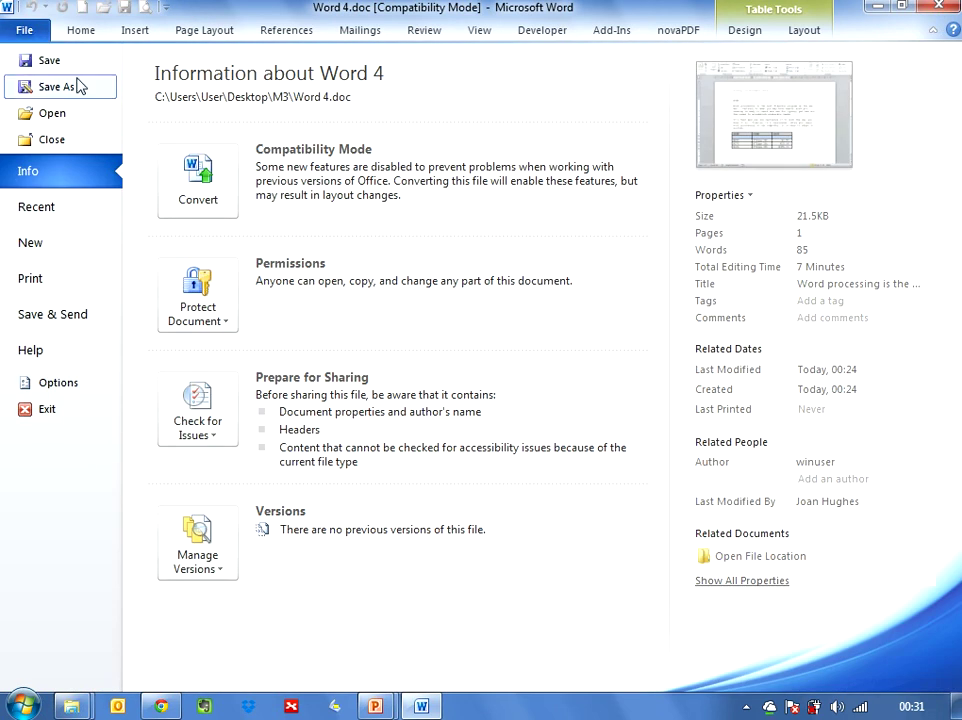
pyautogui.click(48, 62)
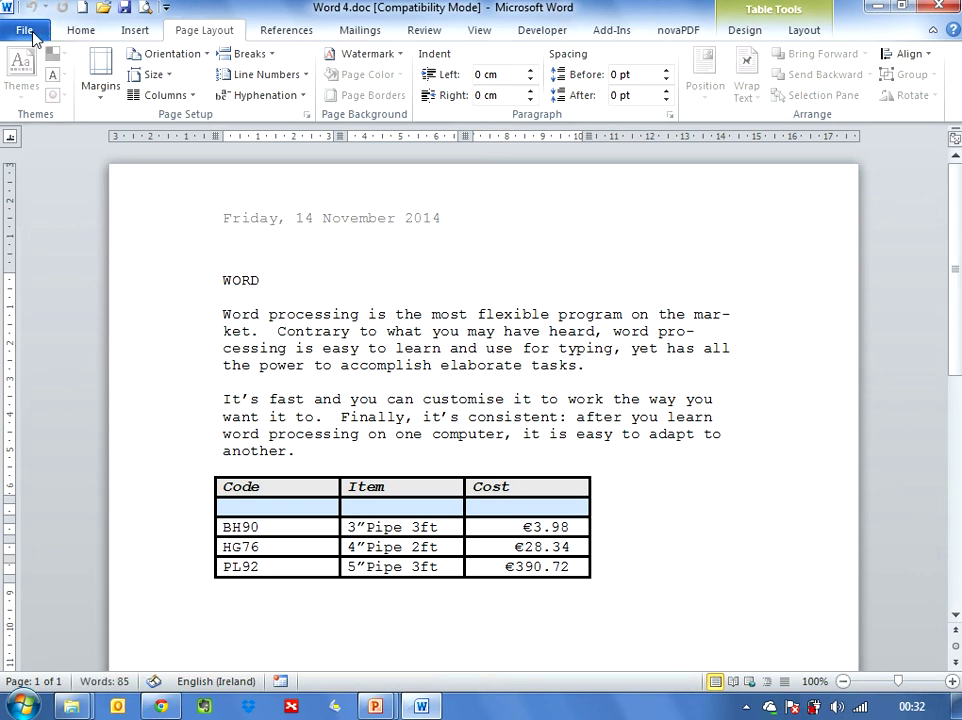
pyautogui.click(26, 31)
pyautogui.click(46, 140)
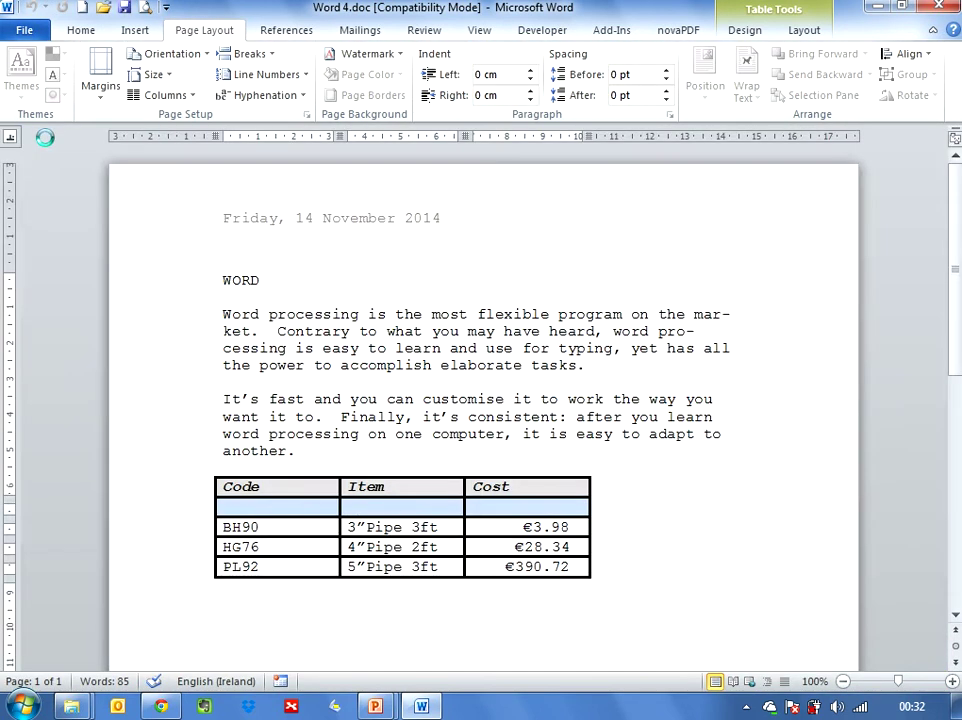